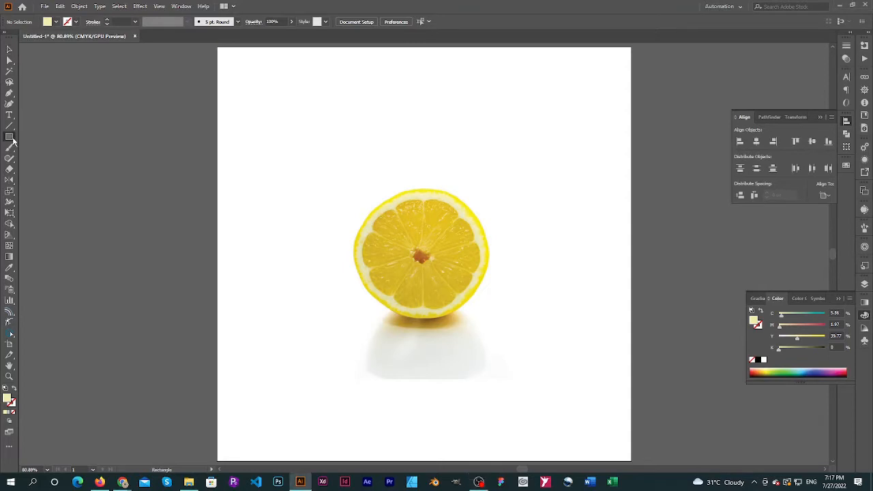
Draw a circle about 325 px across over the lemon slice, with no fill and a black stroke.
{"action": "left_click", "coordinate": [58, 159]}
{"action": "left_click_drag", "start_coordinate": [420, 257], "coordinate": [466, 324]}
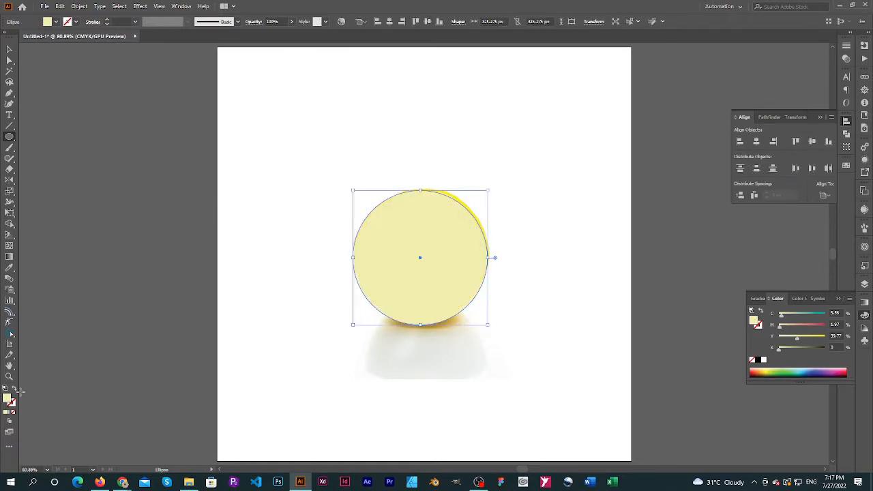
{"action": "left_click", "coordinate": [15, 390]}
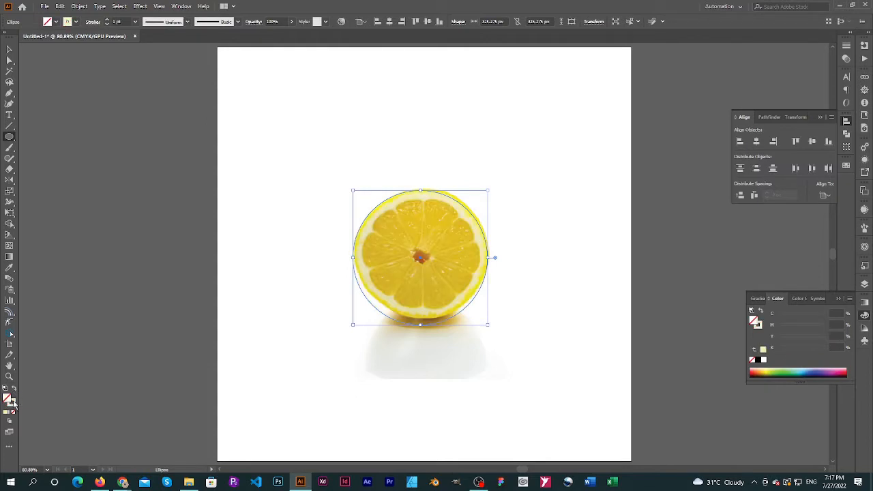
{"action": "left_click", "coordinate": [758, 359]}
{"action": "key", "text": "v"}
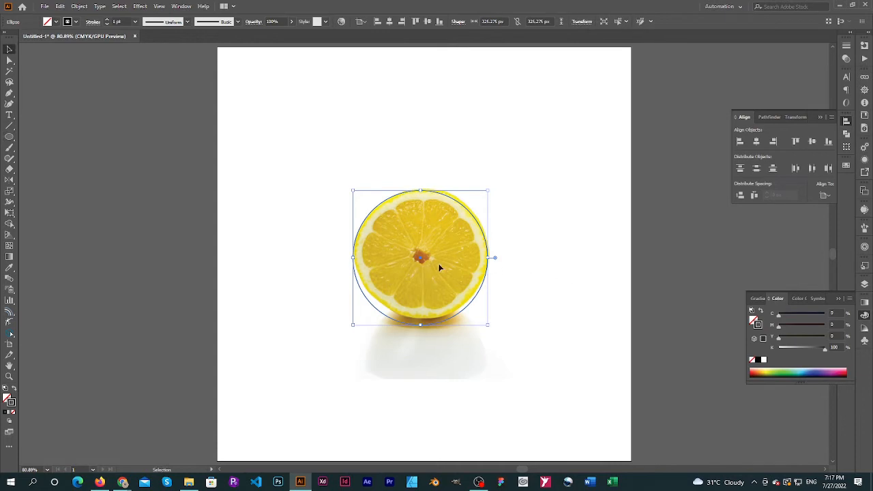
Align the circle with the lemon slice's outer edge and paste a copy of it in front.
{"action": "left_click_drag", "start_coordinate": [420, 257], "coordinate": [420, 252]}
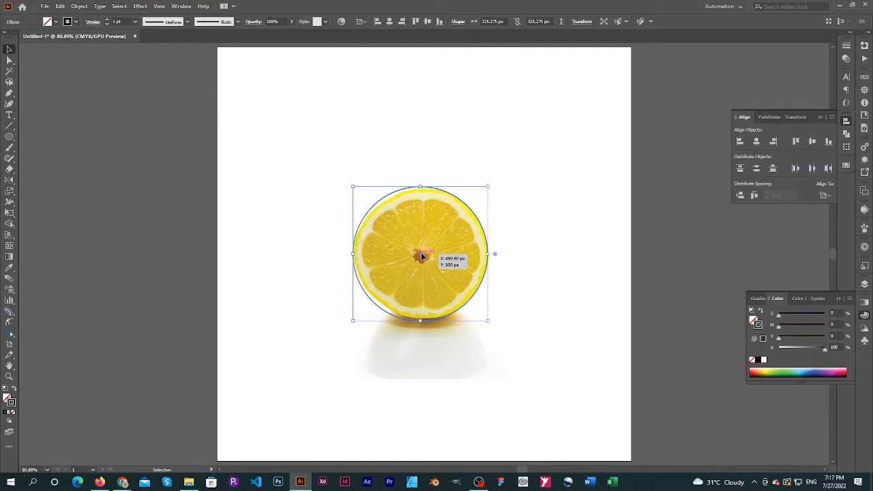
{"action": "left_click_drag", "start_coordinate": [421, 254], "coordinate": [421, 253]}
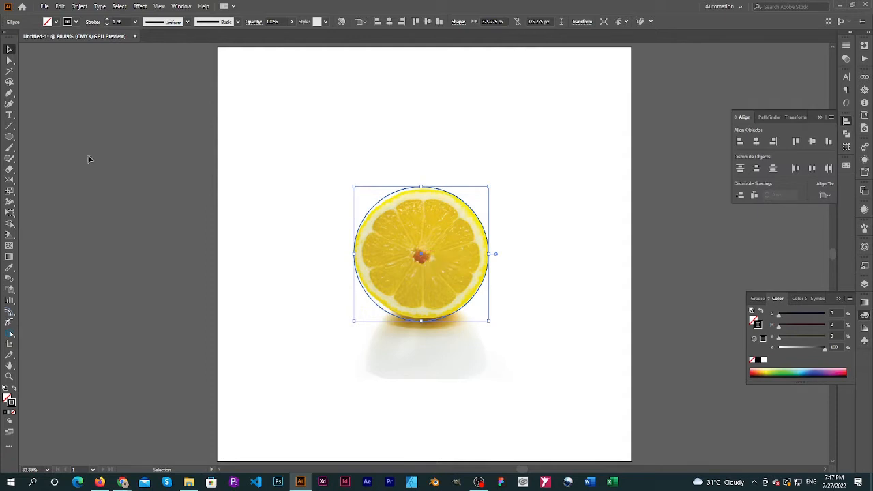
{"action": "left_click", "coordinate": [60, 7]}
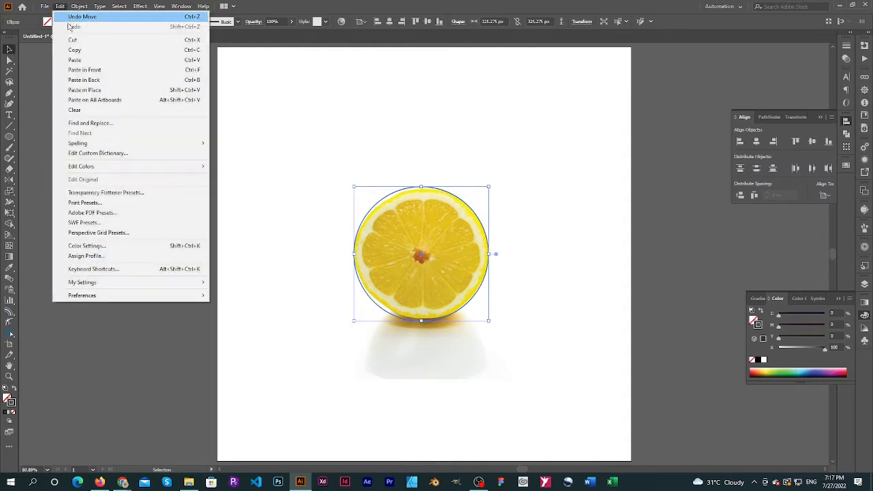
{"action": "left_click", "coordinate": [76, 51]}
{"action": "left_click", "coordinate": [60, 6]}
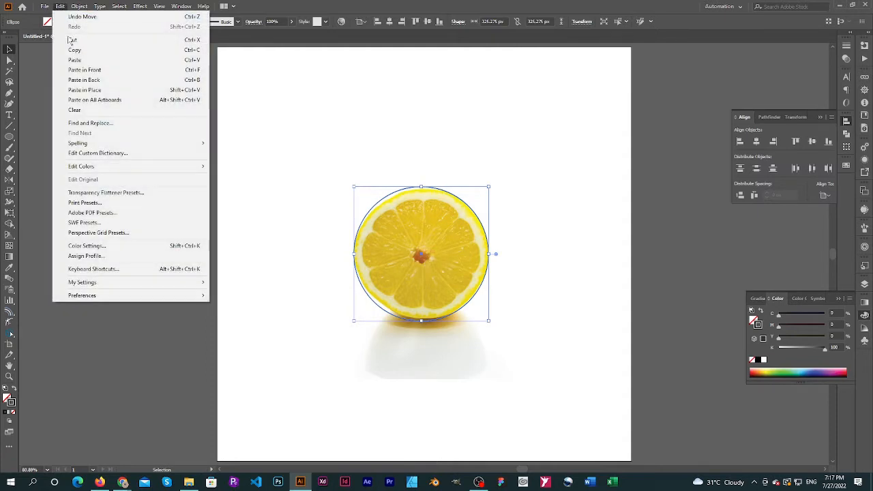
{"action": "left_click", "coordinate": [83, 71]}
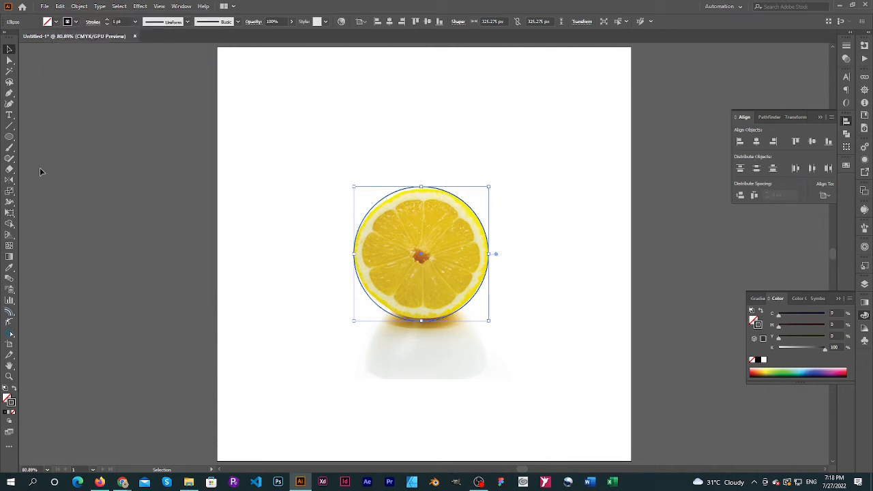
Scale the pasted circle to 90% horizontally and vertically, with the preview on.
{"action": "double_click", "coordinate": [9, 193]}
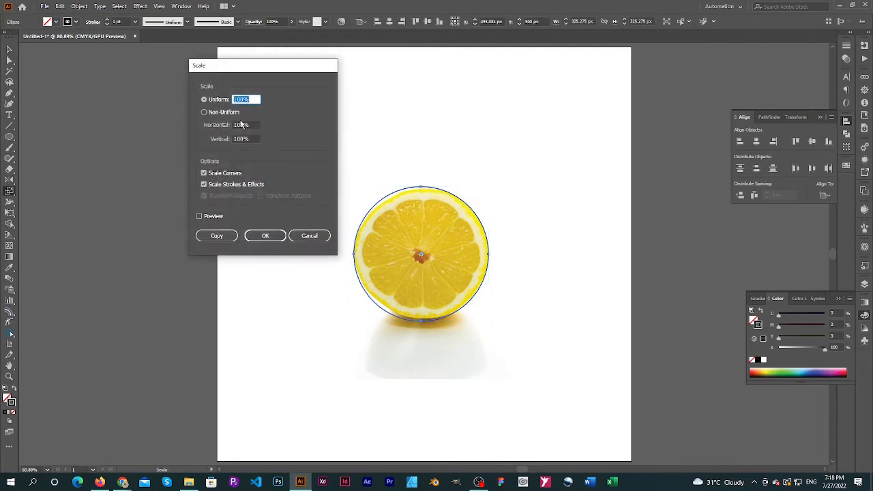
{"action": "type", "text": "90"}
{"action": "left_click", "coordinate": [253, 125]}
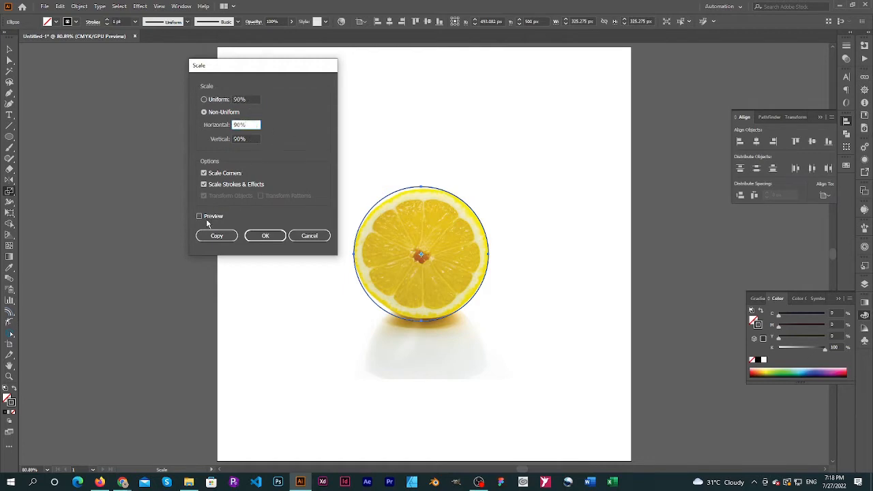
{"action": "left_click", "coordinate": [213, 218]}
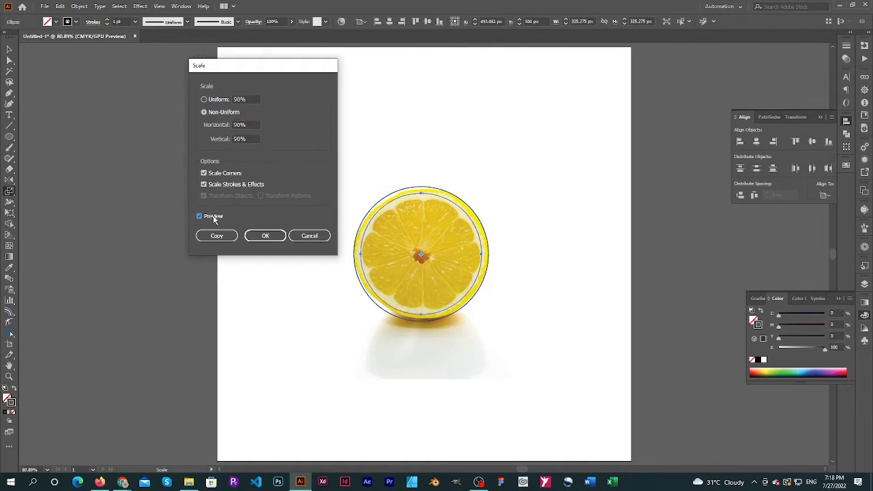
{"action": "left_click", "coordinate": [265, 236]}
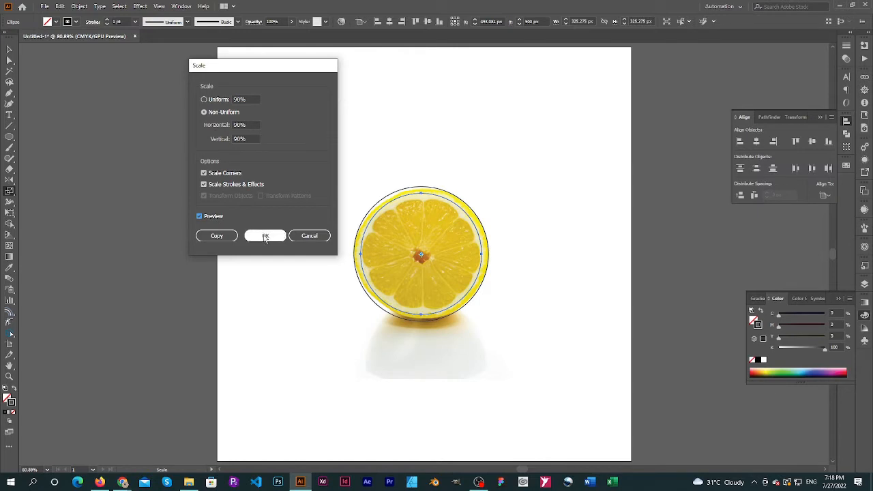
{"action": "key", "text": "v"}
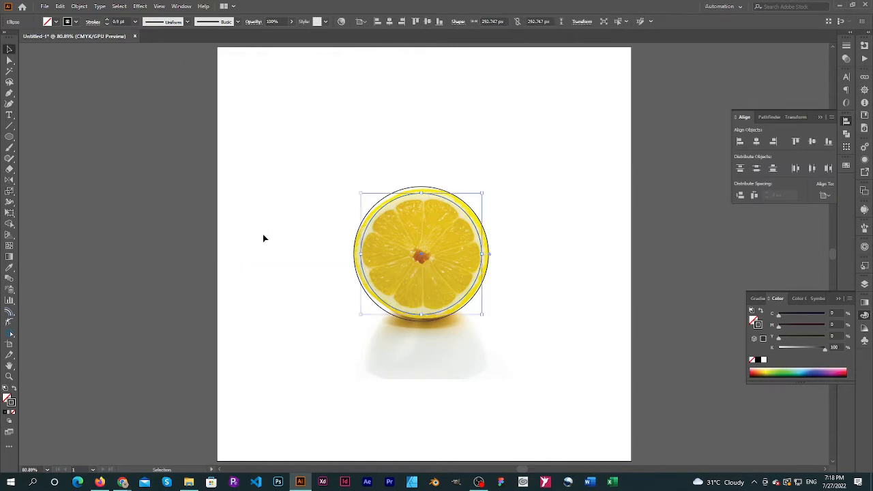
Copy the inner circle and paste the duplicate in front.
{"action": "left_click", "coordinate": [570, 192]}
{"action": "left_click", "coordinate": [526, 216]}
{"action": "left_click_drag", "start_coordinate": [526, 216], "coordinate": [580, 332]}
{"action": "left_click_drag", "start_coordinate": [493, 329], "coordinate": [541, 314]}
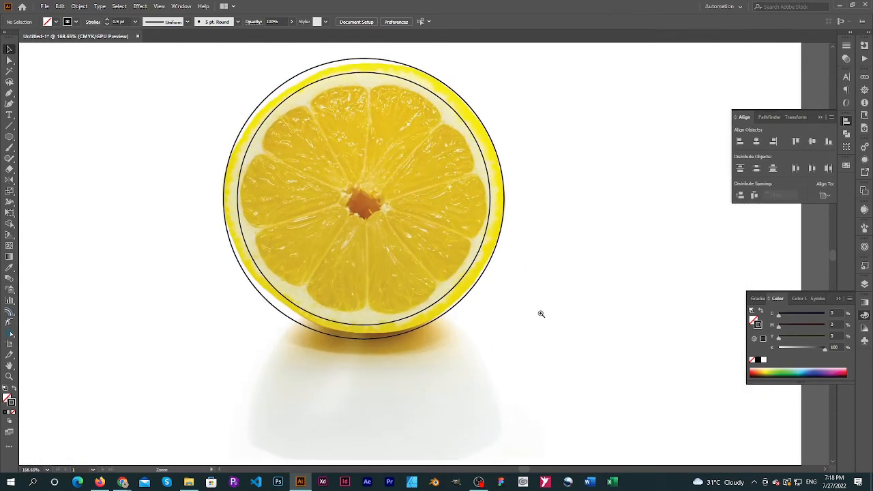
{"action": "left_click_drag", "start_coordinate": [528, 252], "coordinate": [555, 315]}
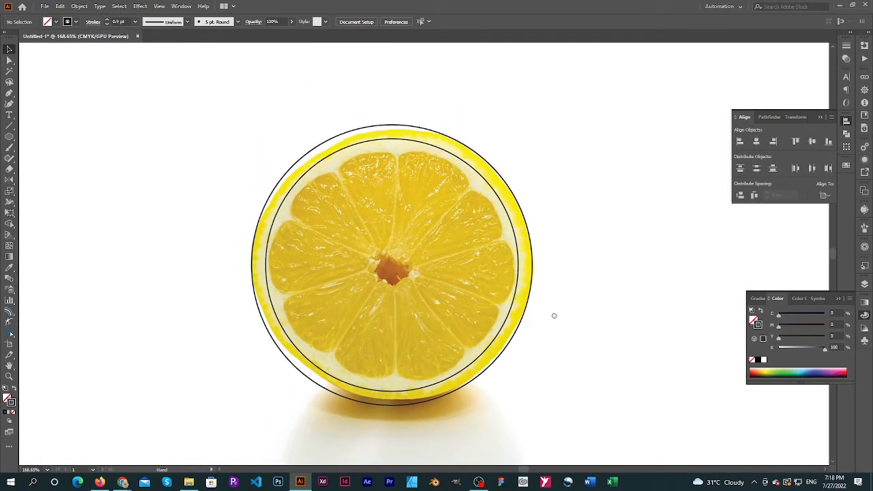
{"action": "left_click", "coordinate": [518, 237]}
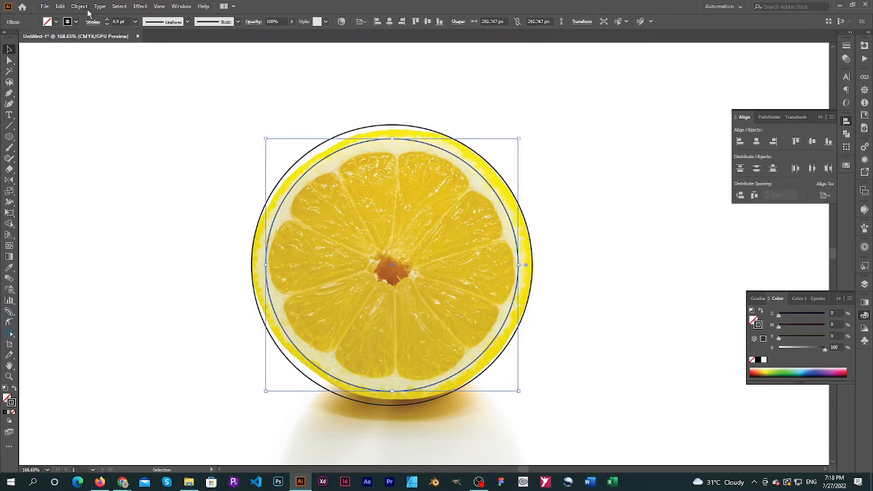
{"action": "left_click", "coordinate": [67, 6]}
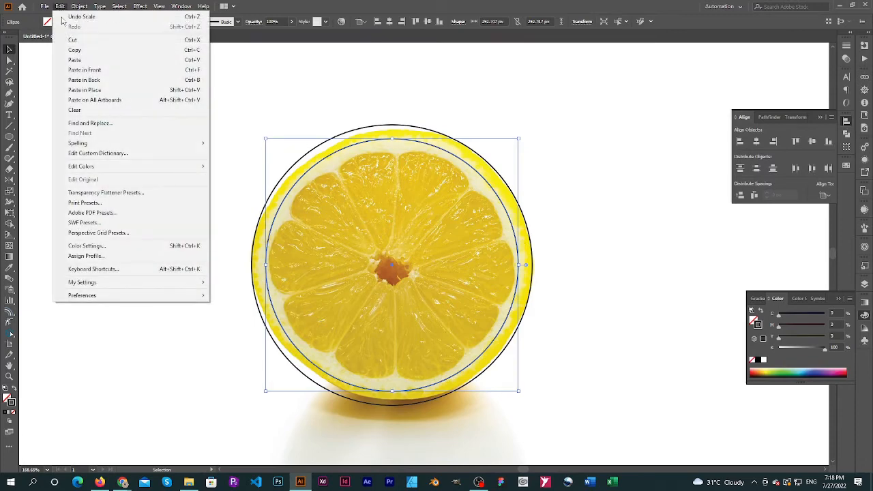
{"action": "left_click", "coordinate": [79, 52]}
{"action": "left_click", "coordinate": [80, 7]}
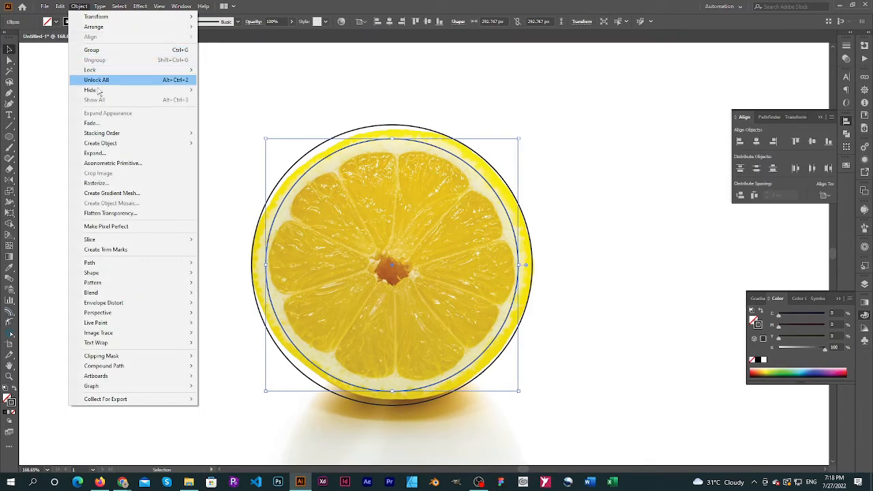
{"action": "mouse_move", "coordinate": [63, 6]}
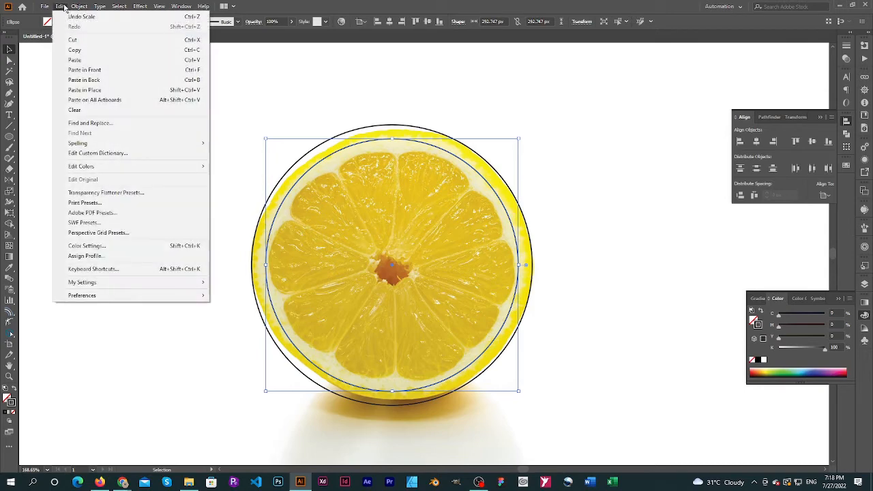
{"action": "left_click", "coordinate": [78, 70]}
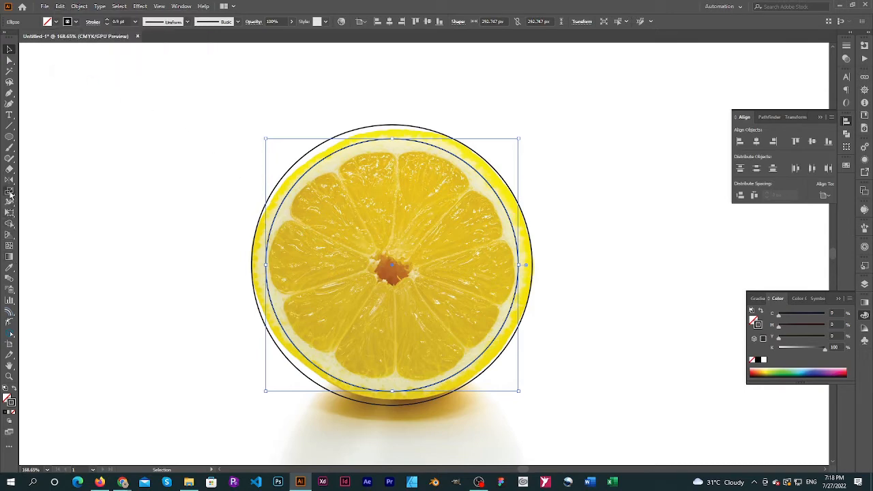
Scale the new duplicate to 90% to form a third concentric circle around the lemon's pulp.
{"action": "double_click", "coordinate": [10, 194]}
{"action": "left_click_drag", "start_coordinate": [243, 69], "coordinate": [153, 69]}
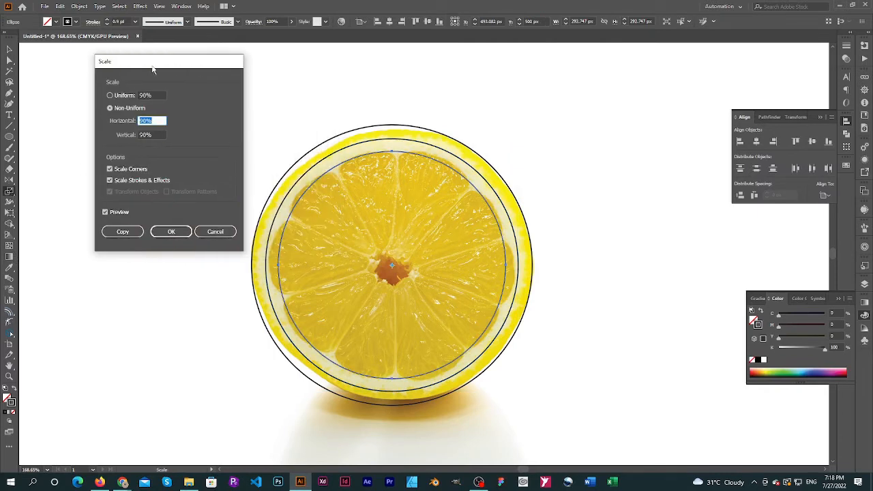
{"action": "left_click", "coordinate": [171, 232]}
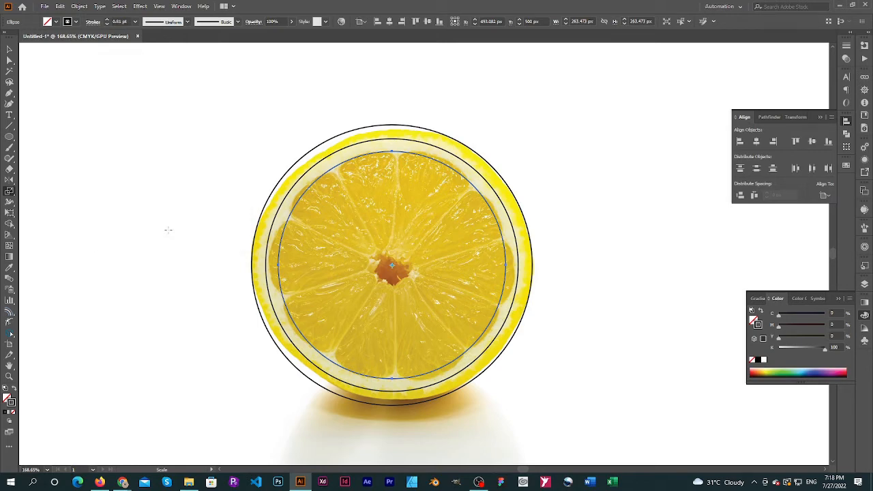
{"action": "key", "text": "v"}
{"action": "left_click", "coordinate": [153, 169]}
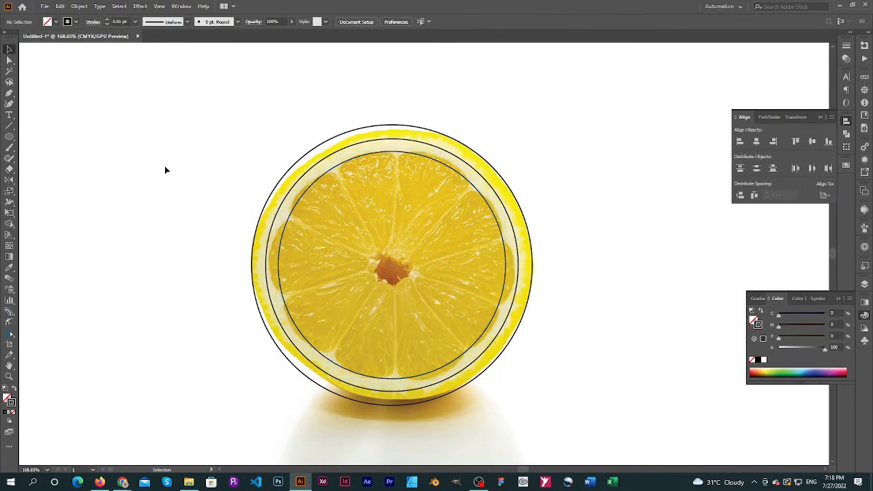
Copy the innermost circle around the pulp and paste the duplicate in front.
{"action": "left_click", "coordinate": [318, 180]}
{"action": "left_click", "coordinate": [61, 7]}
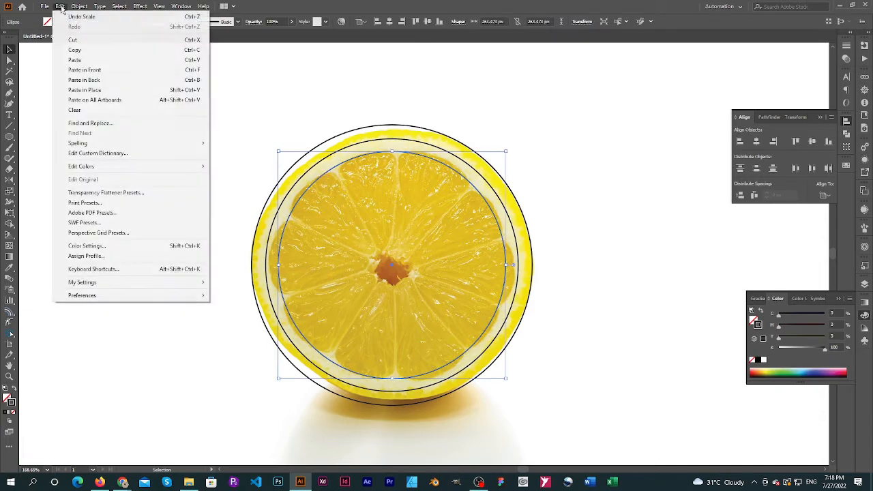
{"action": "left_click", "coordinate": [80, 60]}
{"action": "key", "text": "ctrl+z"}
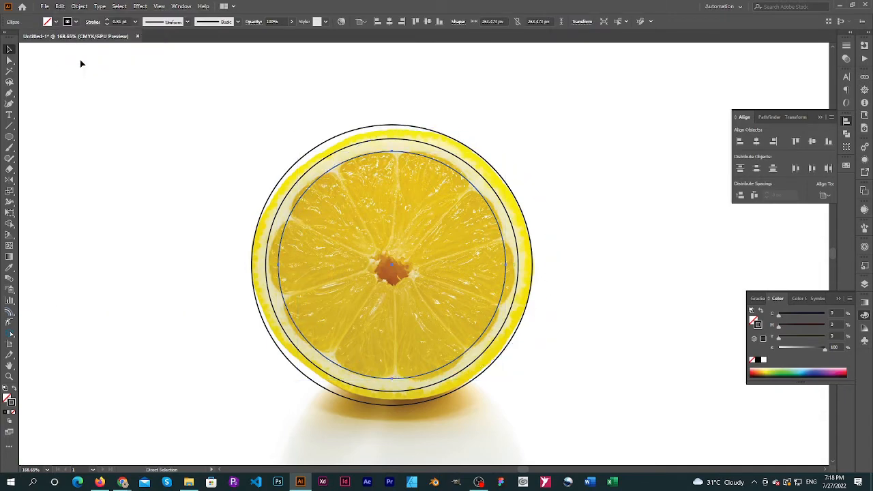
{"action": "left_click", "coordinate": [61, 7]}
{"action": "left_click", "coordinate": [80, 50]}
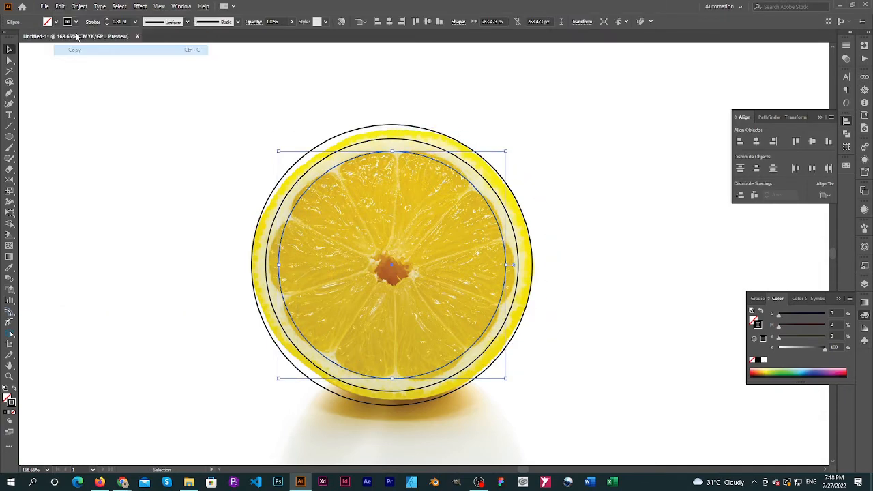
{"action": "left_click", "coordinate": [60, 7]}
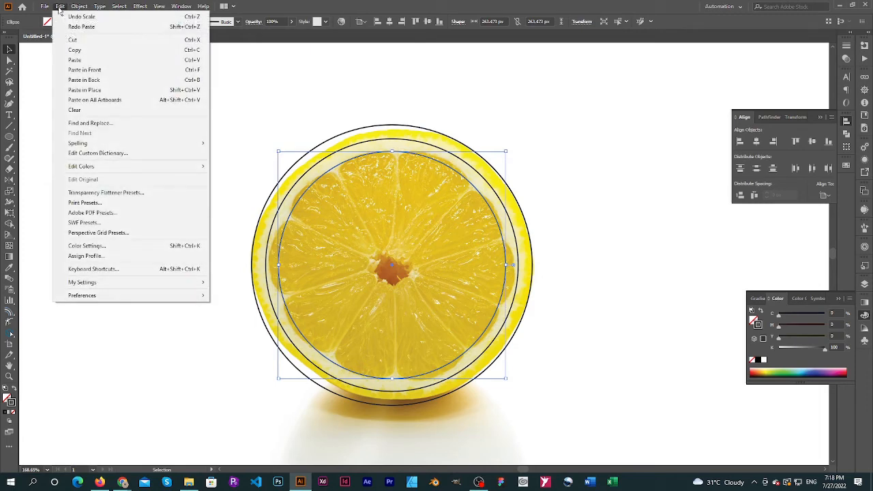
{"action": "left_click", "coordinate": [85, 69]}
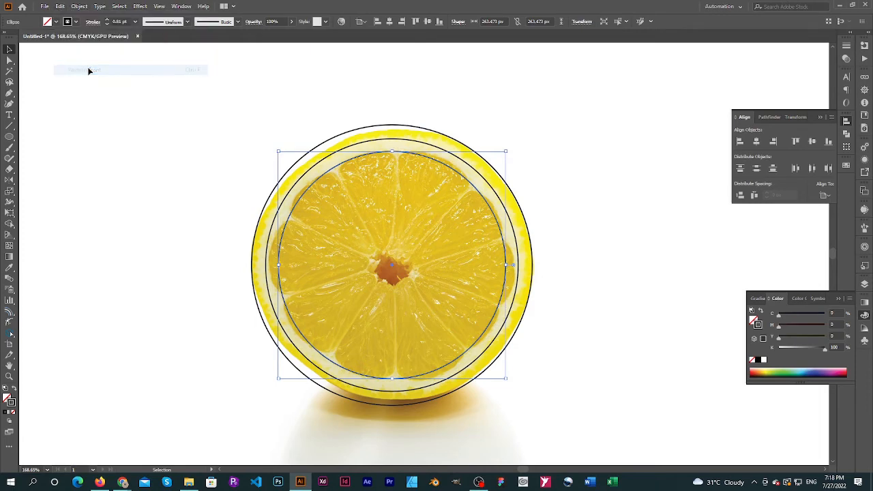
Scale the pasted circle uniformly to 15% to form the core circle, after trying 10% and 20% in the preview.
{"action": "double_click", "coordinate": [10, 191]}
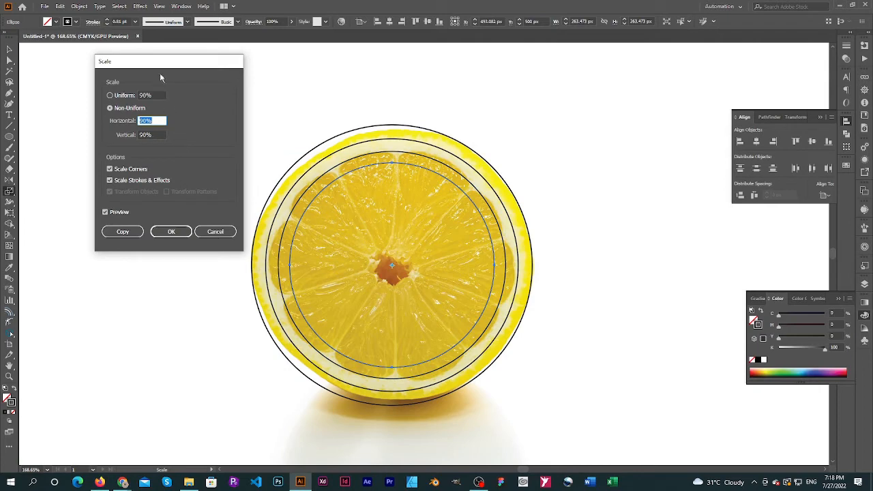
{"action": "left_click_drag", "start_coordinate": [160, 75], "coordinate": [599, 172]}
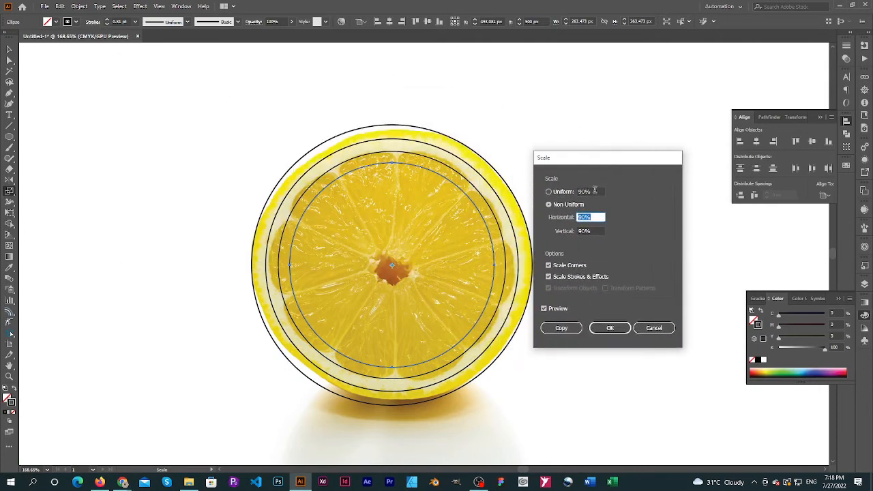
{"action": "left_click", "coordinate": [561, 193]}
{"action": "type", "text": "10"}
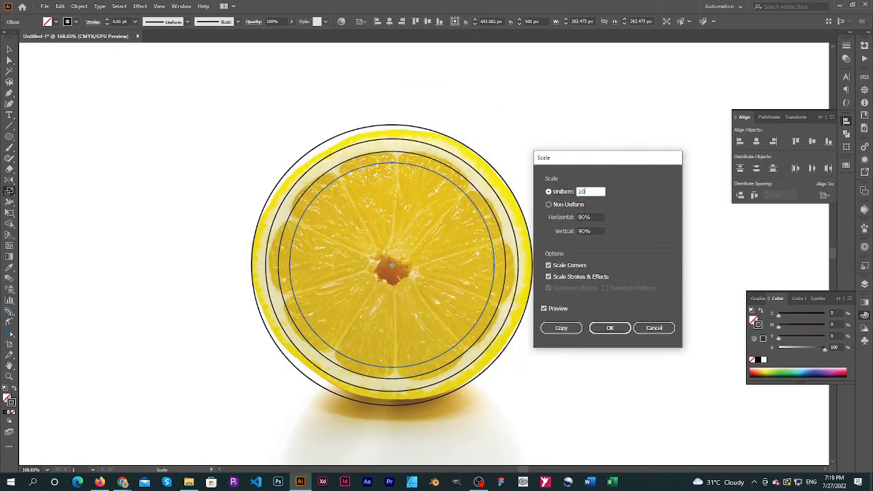
{"action": "left_click", "coordinate": [599, 214]}
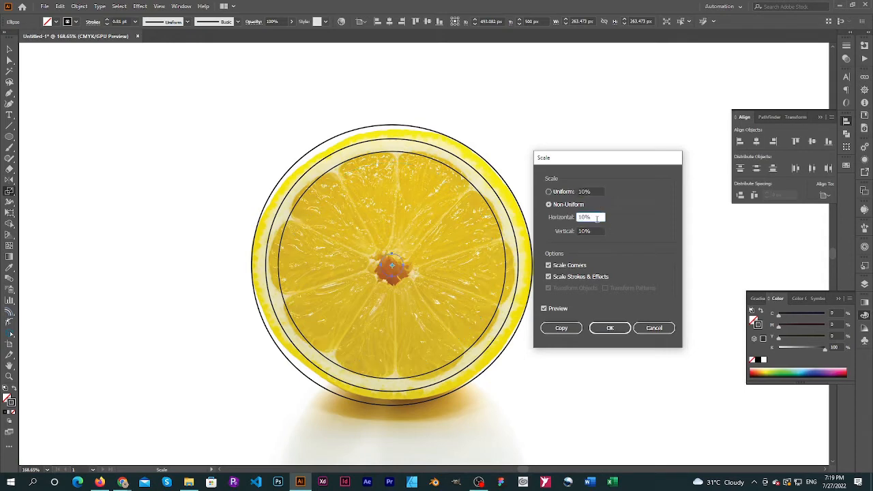
{"action": "left_click", "coordinate": [563, 328]}
{"action": "left_click", "coordinate": [597, 191]}
{"action": "left_click", "coordinate": [548, 191]}
{"action": "type", "text": "20"}
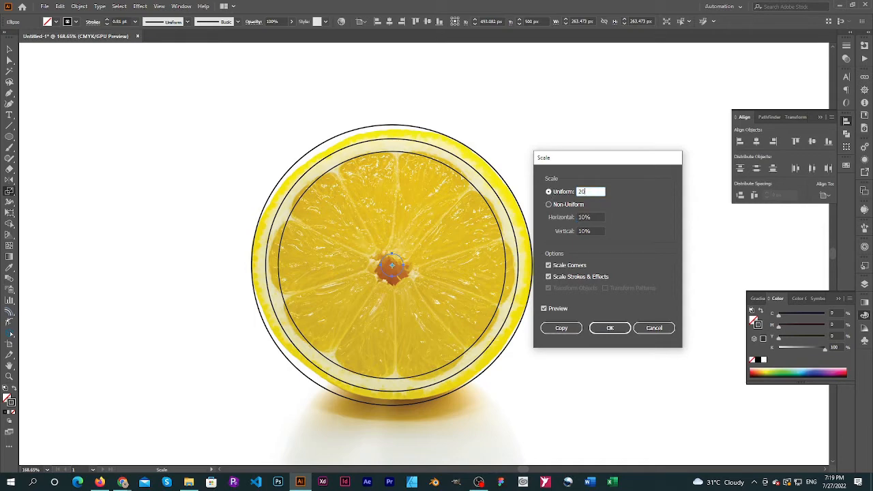
{"action": "left_click", "coordinate": [596, 217]}
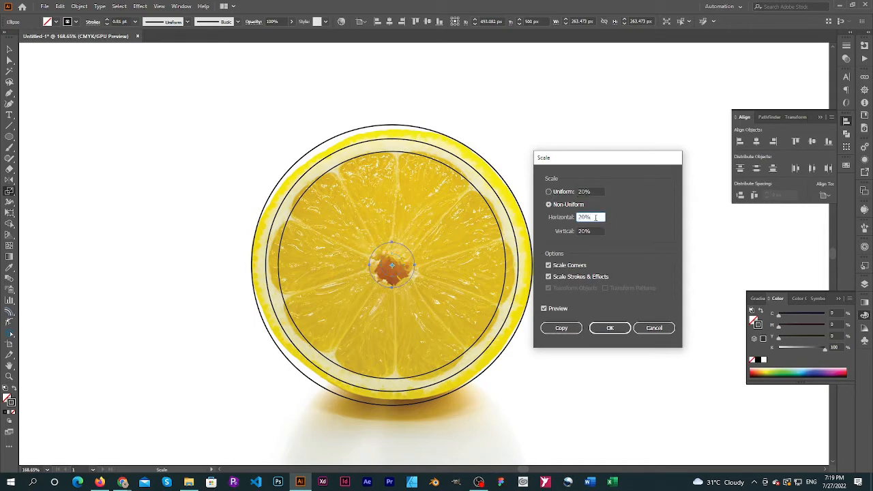
{"action": "left_click", "coordinate": [598, 191]}
{"action": "type", "text": "15"}
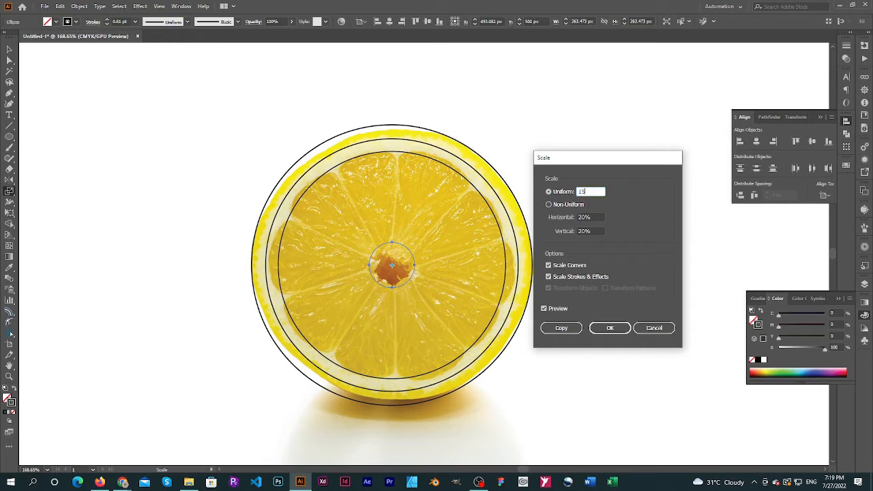
{"action": "left_click", "coordinate": [591, 217]}
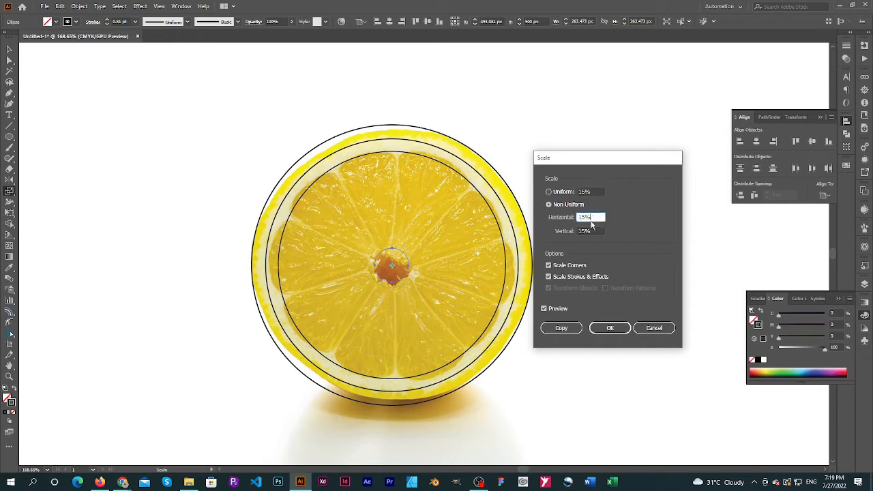
{"action": "left_click", "coordinate": [570, 328]}
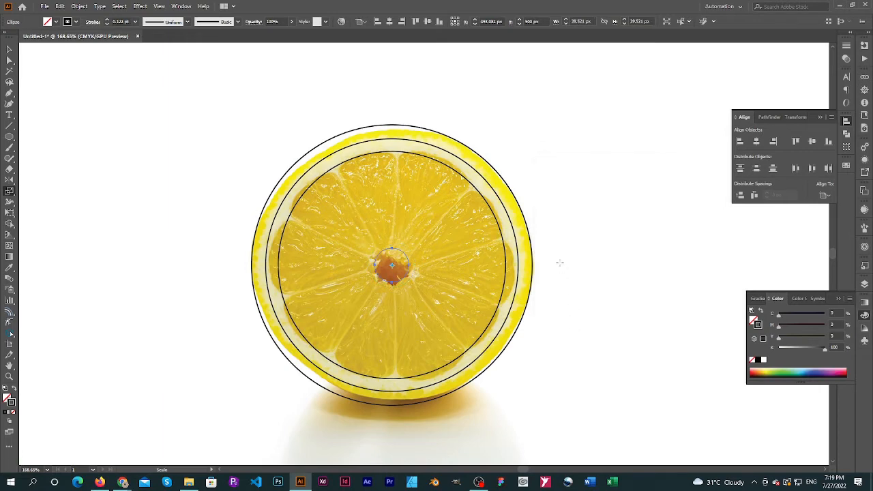
Select all four concentric circles and set their stroke weight to 3 pt.
{"action": "key", "text": "v"}
{"action": "left_click_drag", "start_coordinate": [587, 193], "coordinate": [396, 268]}
{"action": "left_click", "coordinate": [846, 47]}
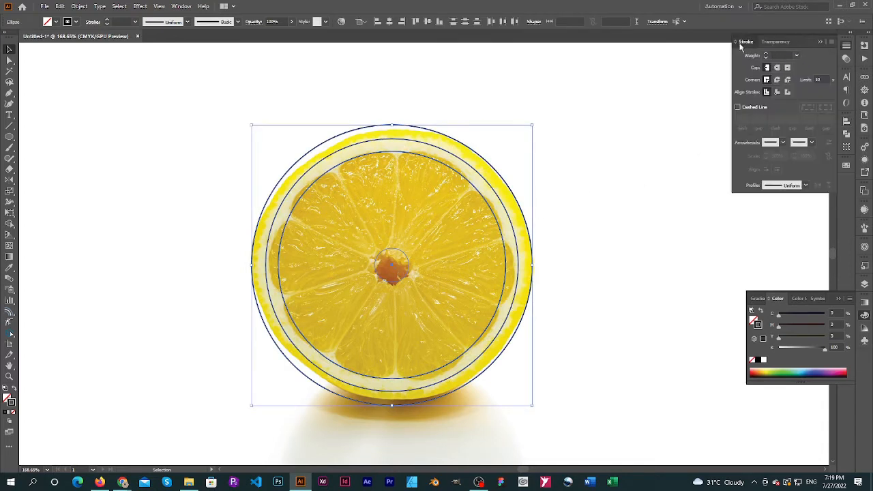
{"action": "left_click_drag", "start_coordinate": [745, 41], "coordinate": [578, 150]}
{"action": "left_click", "coordinate": [614, 169]}
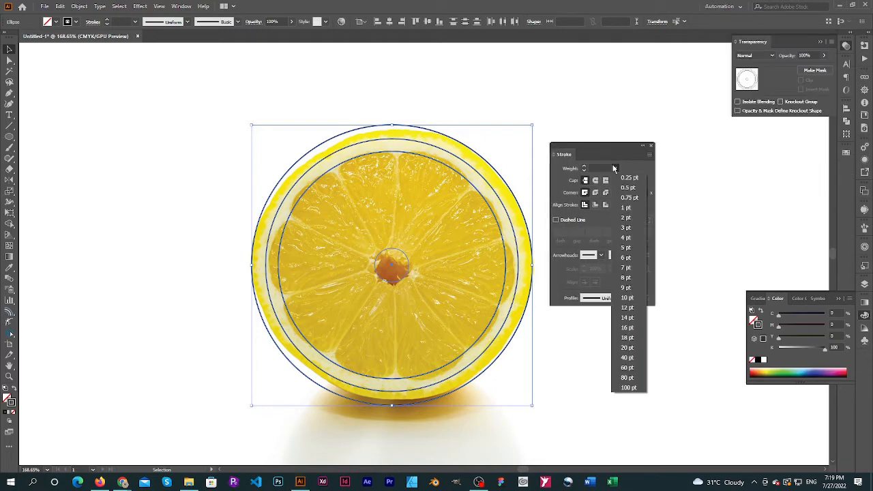
{"action": "left_click", "coordinate": [627, 229]}
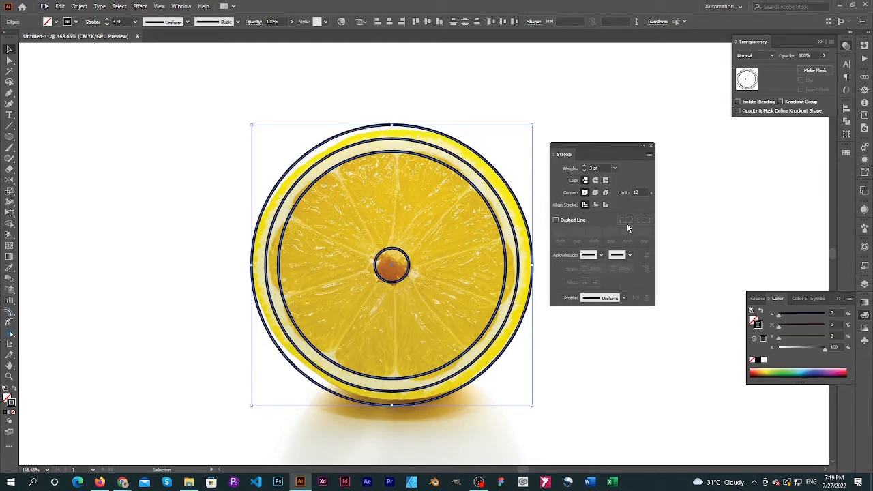
Set the stroke weight of the four circles to 1 pt and clear the selection.
{"action": "left_click", "coordinate": [614, 169]}
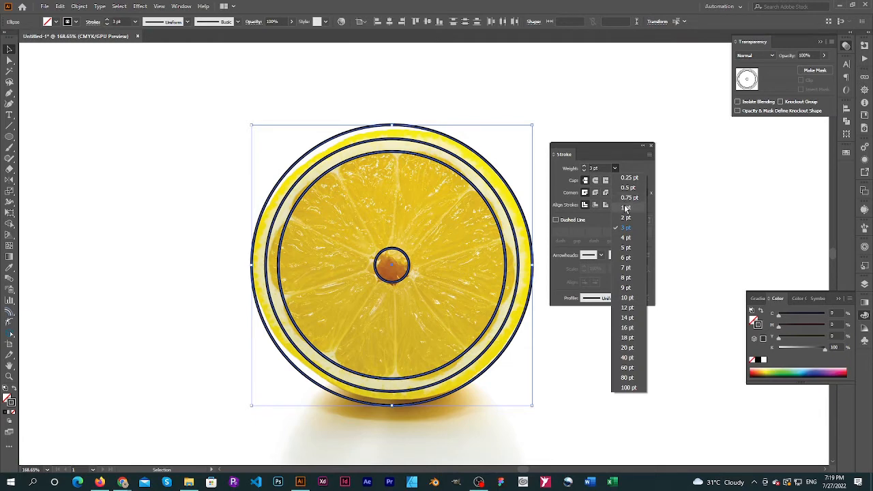
{"action": "left_click", "coordinate": [624, 204]}
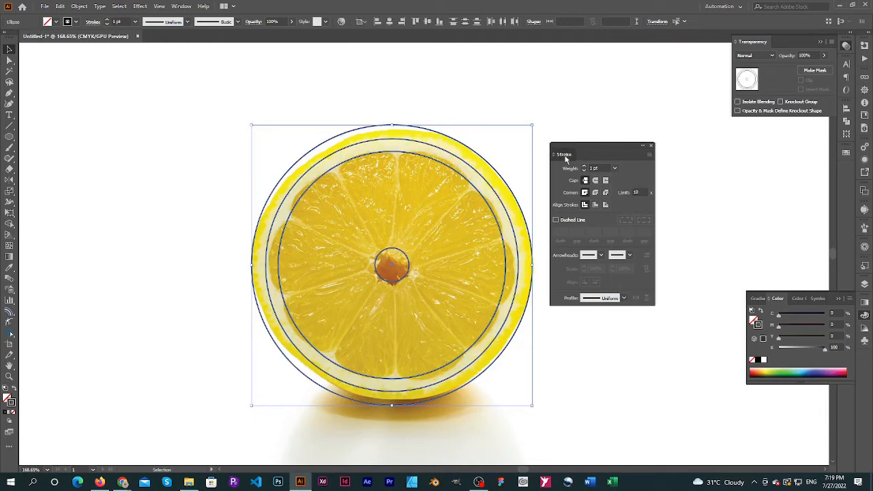
{"action": "left_click_drag", "start_coordinate": [571, 154], "coordinate": [755, 44]}
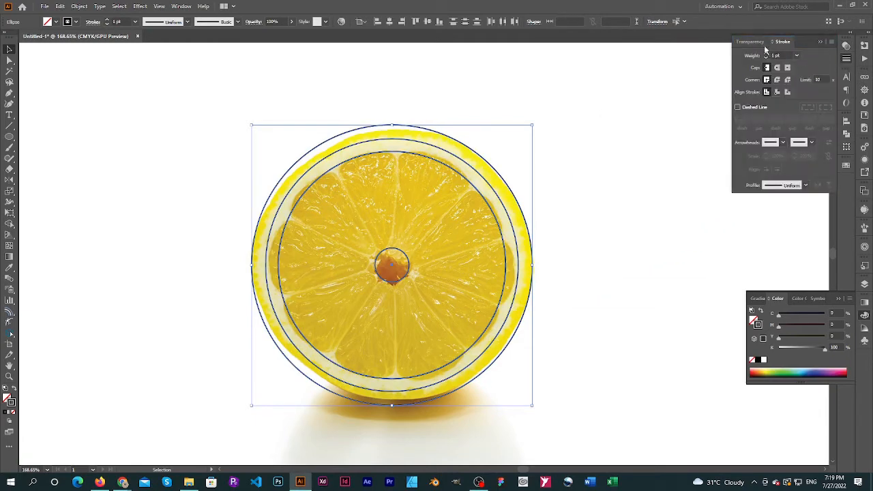
{"action": "left_click", "coordinate": [560, 203]}
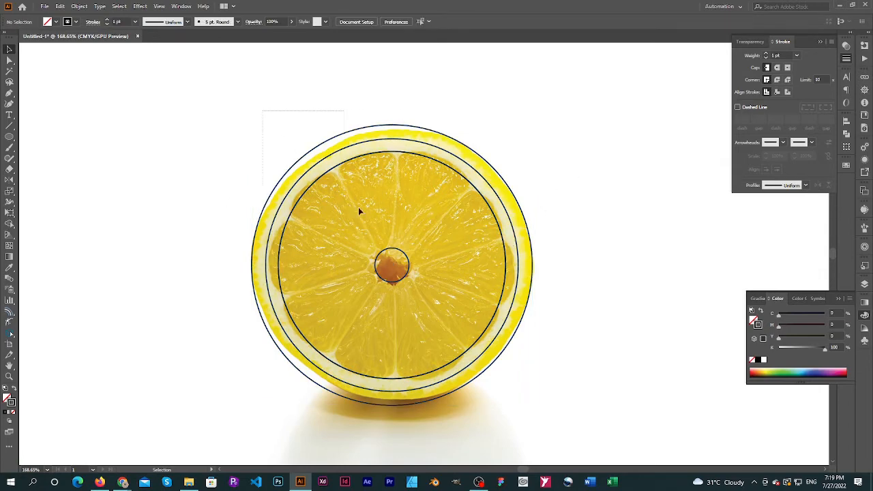
Try deleting the lemon photo from behind the circles, and undo the deletion.
{"action": "left_click_drag", "start_coordinate": [359, 208], "coordinate": [455, 303]}
{"action": "left_click", "coordinate": [436, 292], "text": "ctrl+alt"}
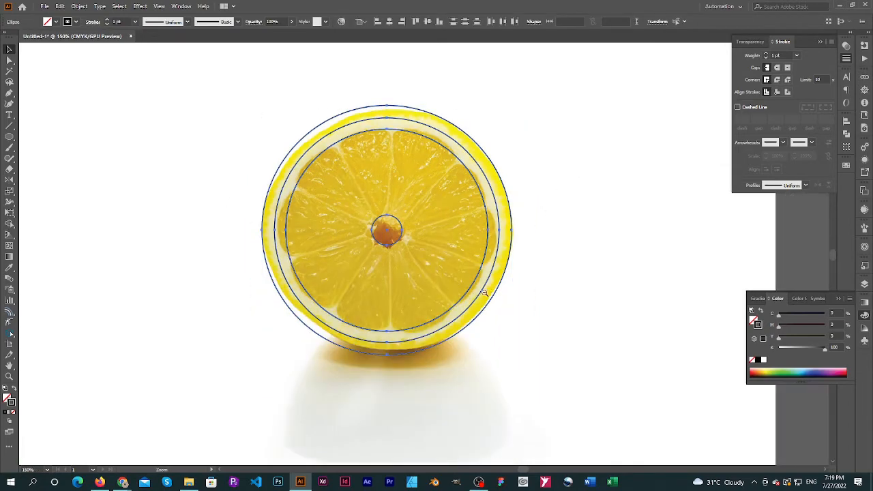
{"action": "left_click", "coordinate": [450, 293], "text": "ctrl+alt"}
{"action": "scroll", "coordinate": [475, 332], "scroll_direction": "up", "scroll_amount": 3}
{"action": "left_click", "coordinate": [496, 226]}
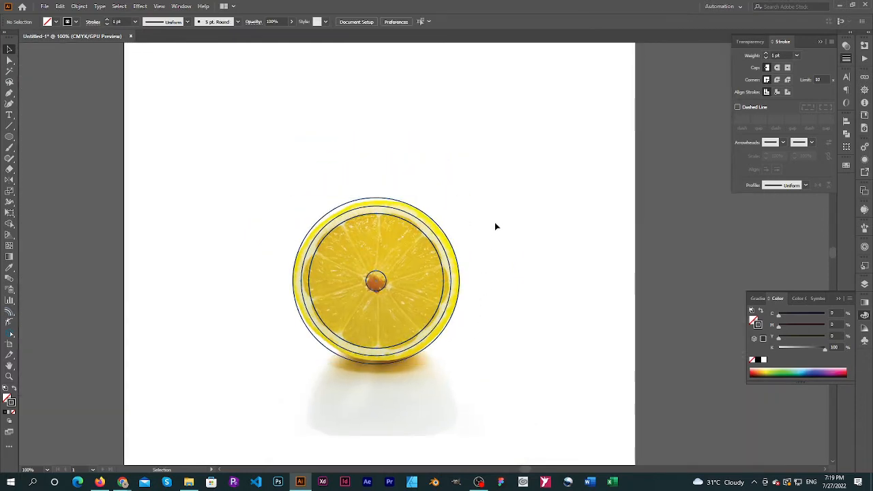
{"action": "left_click", "coordinate": [496, 227]}
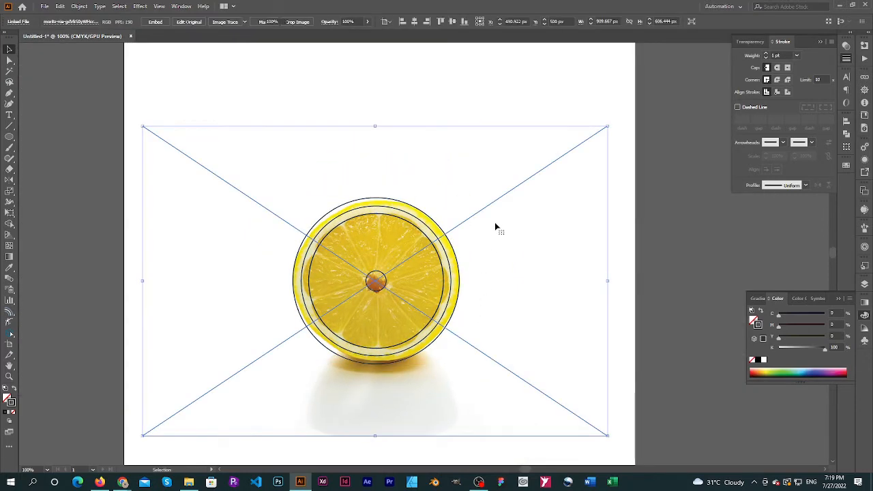
{"action": "key", "text": "Delete"}
{"action": "left_click", "coordinate": [363, 254], "text": "ctrl"}
{"action": "left_click_drag", "start_coordinate": [364, 253], "coordinate": [414, 251]}
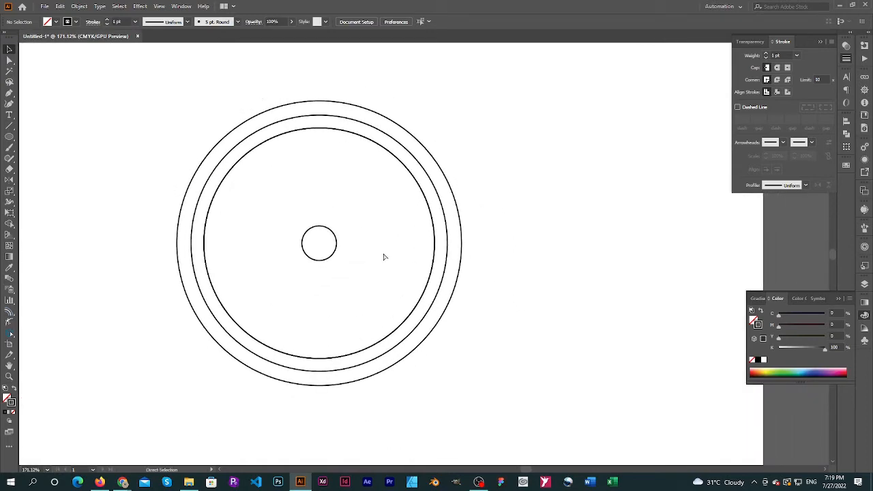
{"action": "key", "text": "ctrl+z"}
Move the lemon photo off the artboard to its left, leaving the circles in place.
{"action": "key", "text": "ctrl+minus"}
{"action": "key", "text": "ctrl+minus"}
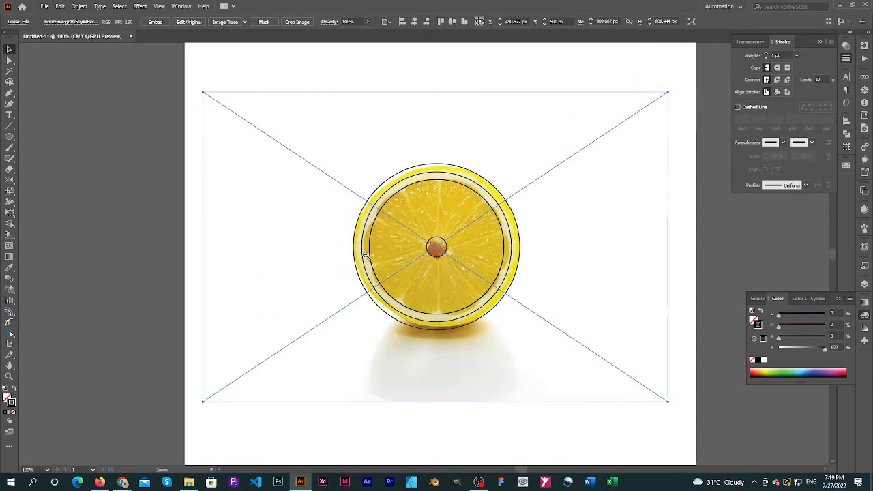
{"action": "key", "text": "ctrl+minus"}
{"action": "key", "text": "ctrl+minus"}
{"action": "left_click_drag", "start_coordinate": [480, 259], "coordinate": [243, 269]}
{"action": "left_click", "coordinate": [520, 183]}
{"action": "key", "text": "ctrl+0"}
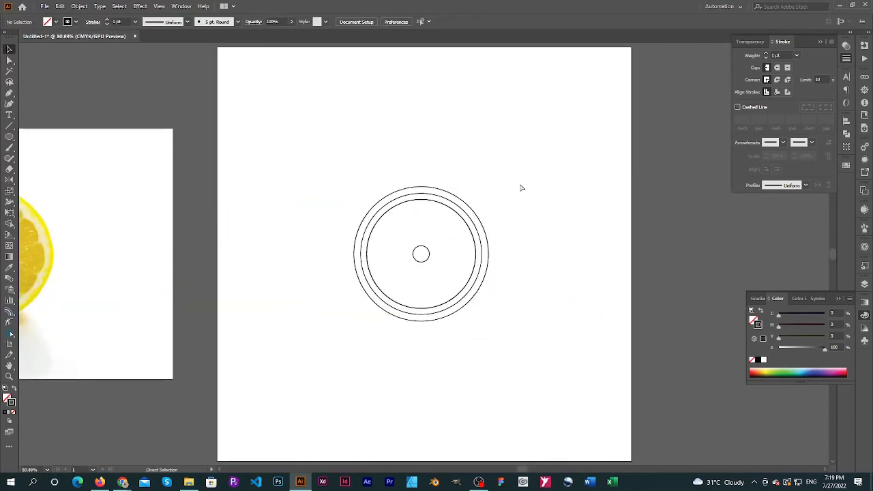
Try adding a three-sided polygon with a 100 px radius above the core circle, and delete it.
{"action": "left_click_drag", "start_coordinate": [388, 225], "coordinate": [471, 341]}
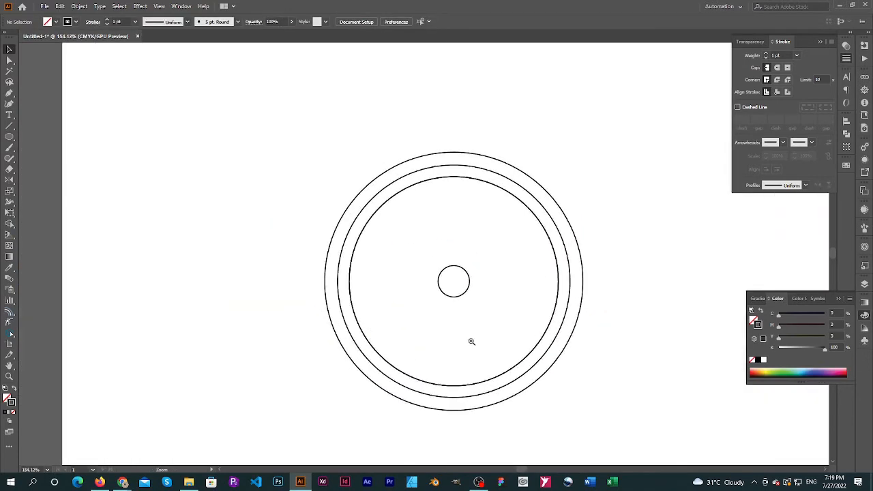
{"action": "left_click_drag", "start_coordinate": [610, 307], "coordinate": [509, 308]}
{"action": "left_click_drag", "start_coordinate": [500, 170], "coordinate": [530, 292]}
{"action": "left_click_drag", "start_coordinate": [412, 295], "coordinate": [504, 240]}
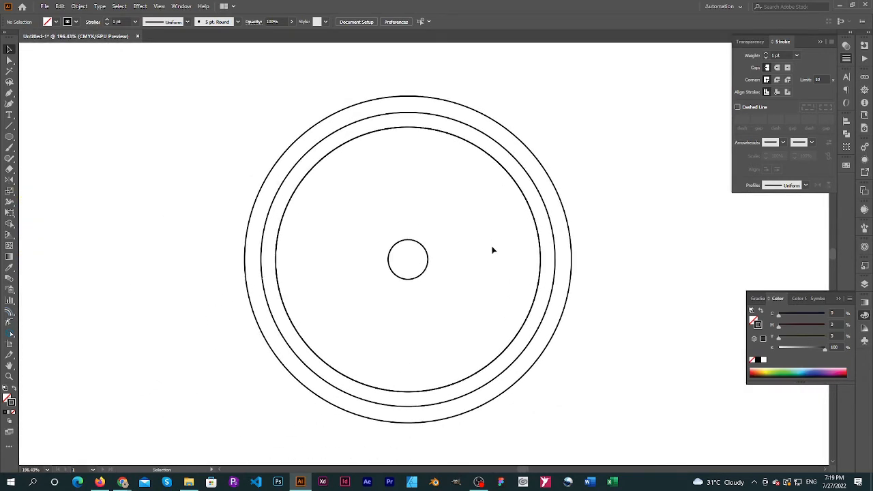
{"action": "left_click", "coordinate": [10, 137]}
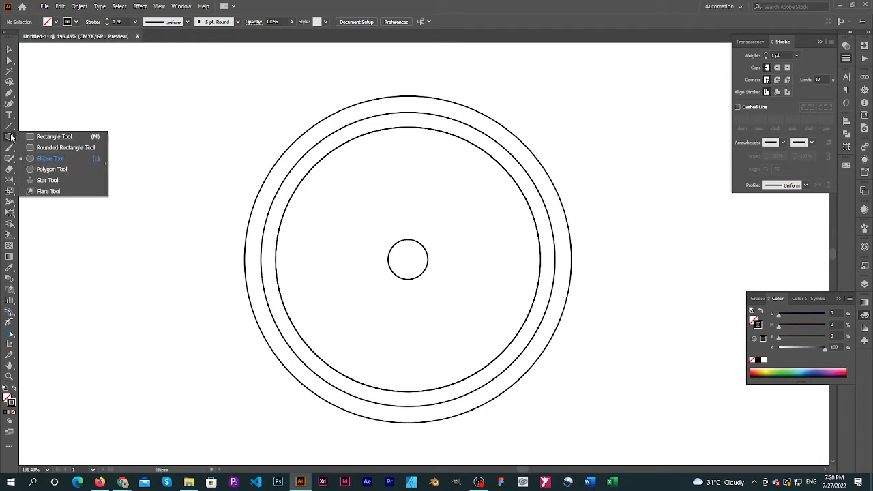
{"action": "left_click", "coordinate": [58, 169]}
{"action": "left_click", "coordinate": [405, 166]}
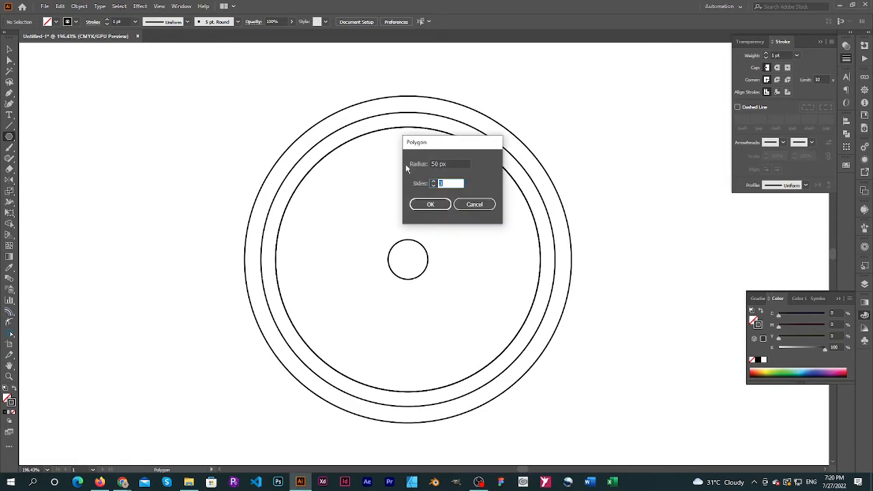
{"action": "key", "text": "shift+Tab"}
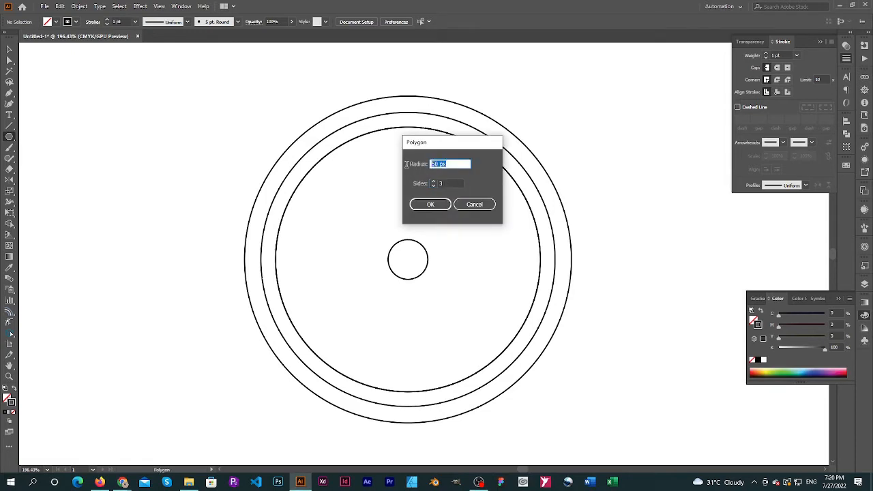
{"action": "type", "text": "100"}
{"action": "key", "text": "Return"}
{"action": "key", "text": "Delete"}
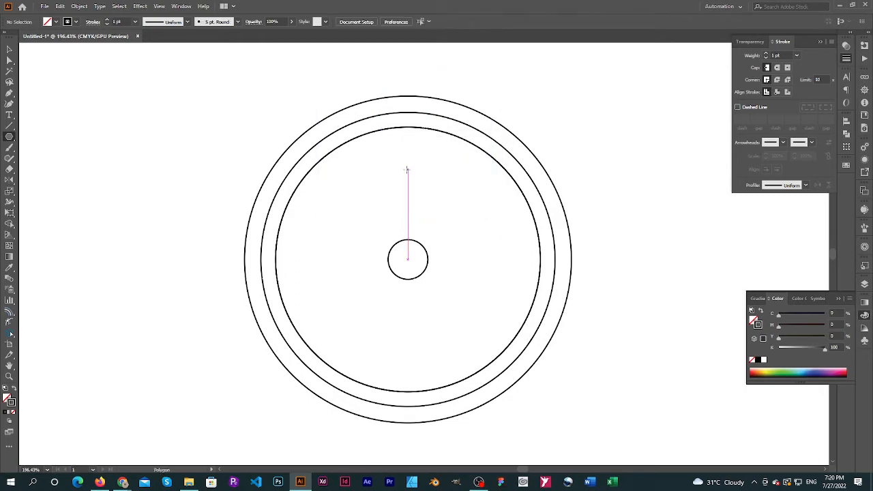
Create a three-sided polygon with a 25 px radius above the core circle.
{"action": "left_click", "coordinate": [406, 172]}
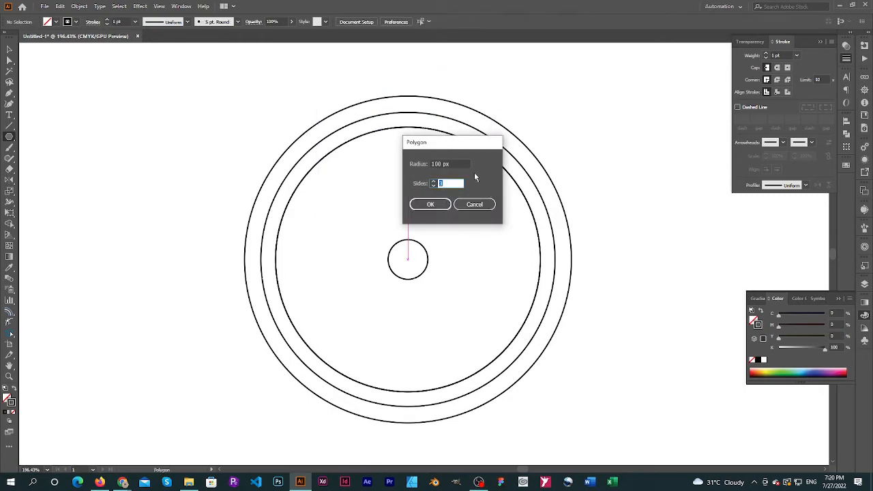
{"action": "key", "text": "shift+Tab"}
{"action": "type", "text": "2"}
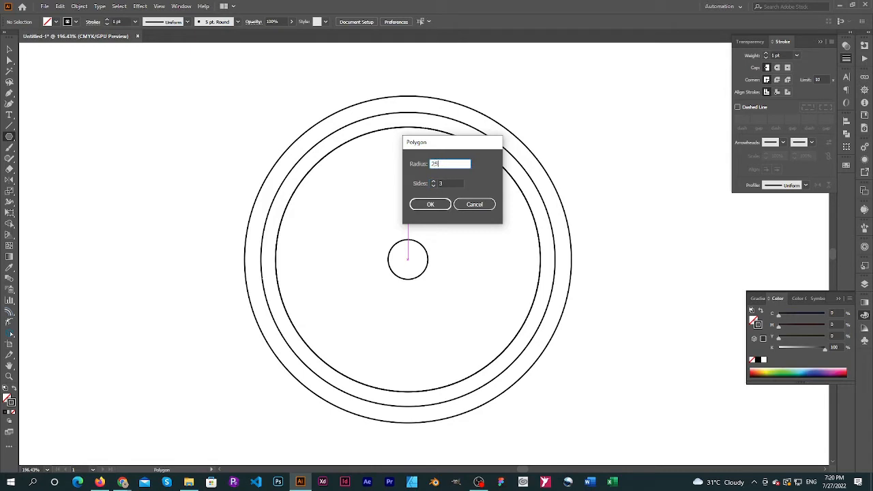
{"action": "type", "text": "5"}
{"action": "key", "text": "Return"}
{"action": "key", "text": "v"}
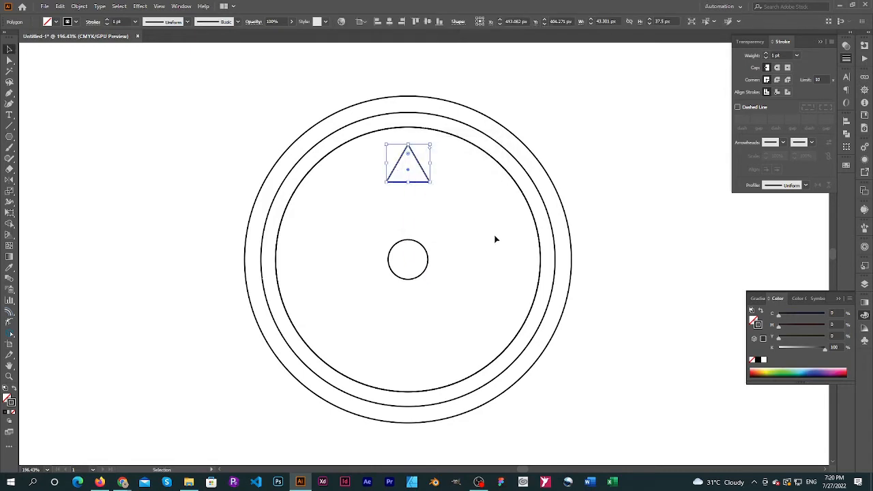
Rotate the small triangle upside down so its tip points at the core circle.
{"action": "left_click", "coordinate": [437, 184]}
{"action": "key", "text": "a"}
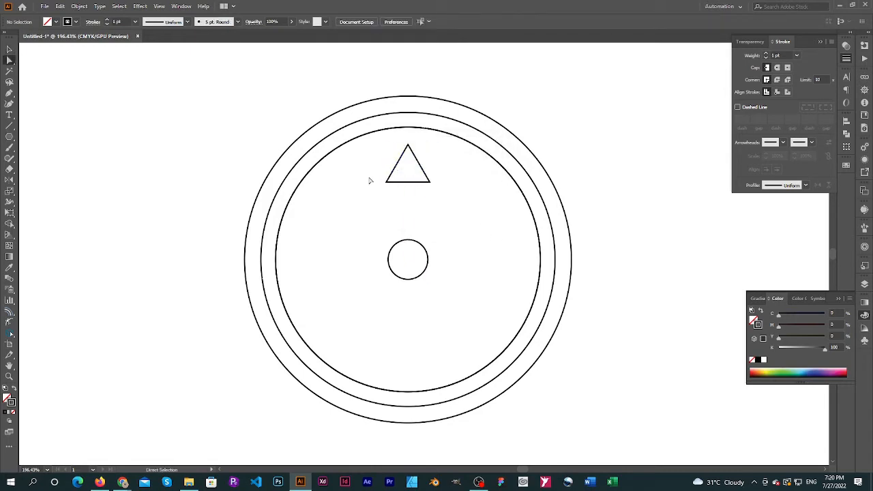
{"action": "key", "text": "v"}
{"action": "left_click_drag", "start_coordinate": [438, 171], "coordinate": [356, 189]}
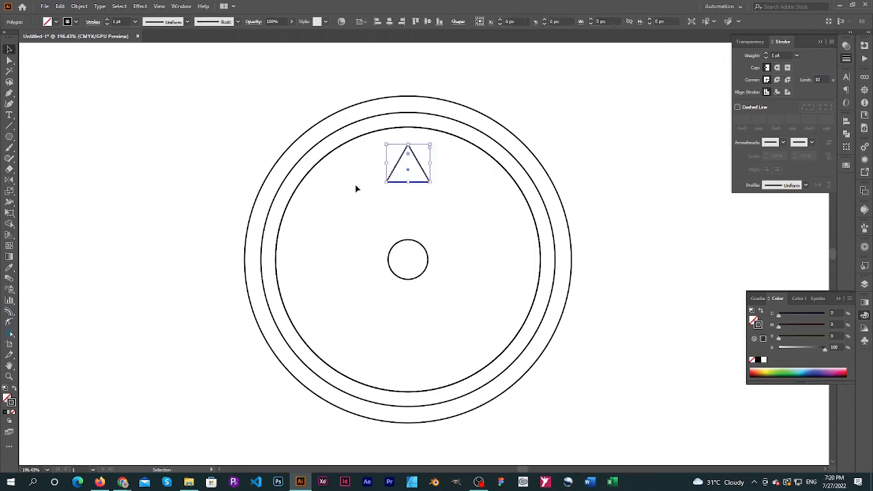
{"action": "key", "text": "r"}
{"action": "left_click_drag", "start_coordinate": [446, 148], "coordinate": [408, 231]}
{"action": "key", "text": "v"}
Stretch the triangle's lower tip straight down to just above the core circle.
{"action": "left_click", "coordinate": [466, 172]}
{"action": "key", "text": "a"}
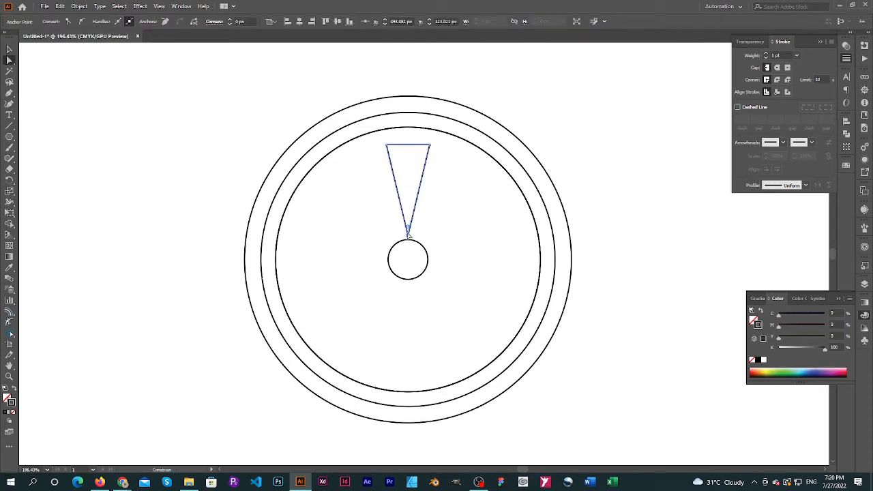
{"action": "left_click", "coordinate": [445, 141]}
{"action": "left_click_drag", "start_coordinate": [395, 77], "coordinate": [469, 184]}
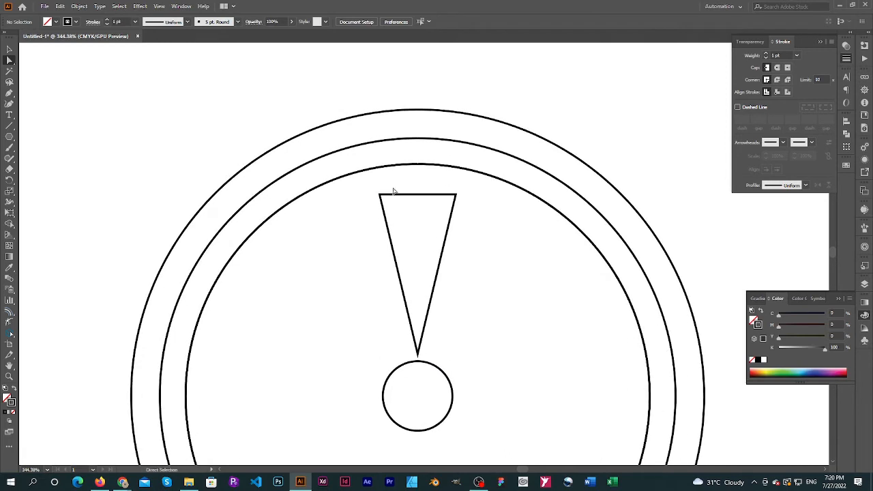
Raise the triangle's top edge to just below the innermost ring and round its two upper corners.
{"action": "left_click_drag", "start_coordinate": [372, 186], "coordinate": [462, 175]}
{"action": "left_click", "coordinate": [480, 197]}
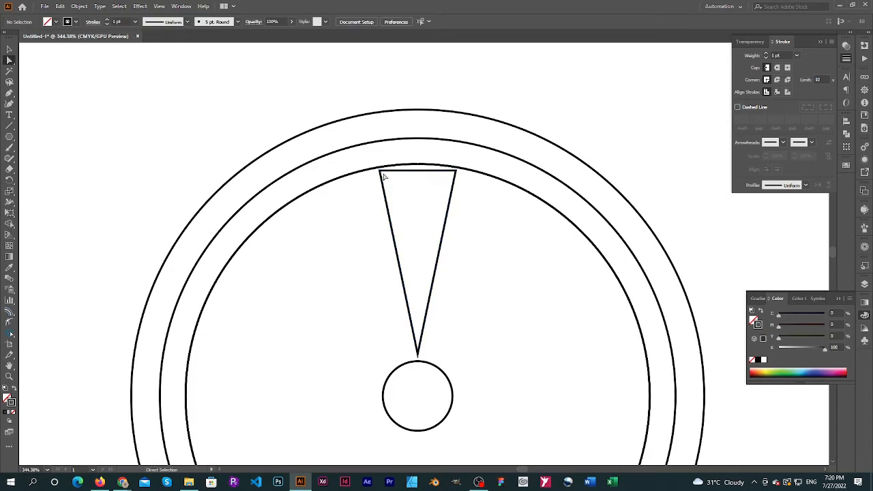
{"action": "left_click", "coordinate": [383, 177]}
{"action": "left_click", "coordinate": [457, 175]}
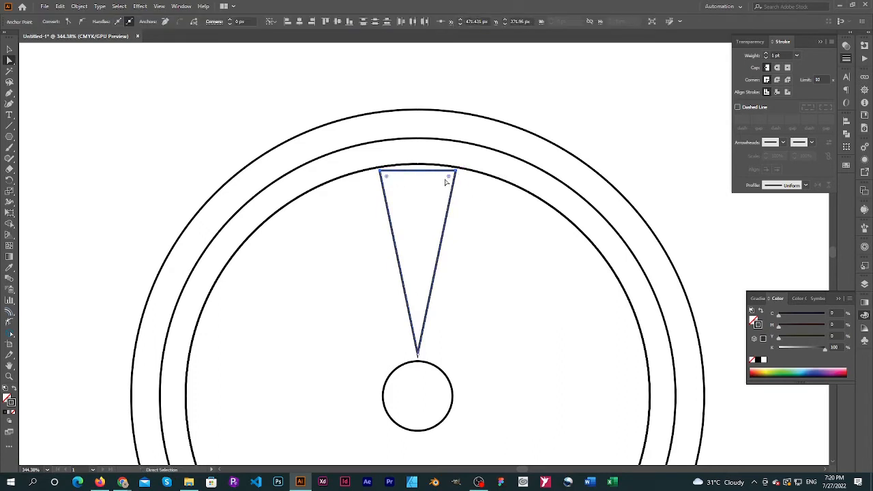
{"action": "left_click_drag", "start_coordinate": [453, 180], "coordinate": [435, 185]}
Round the triangle's lower tip slightly, with a corner radius of about 1.8 px.
{"action": "left_click", "coordinate": [437, 341]}
{"action": "left_click", "coordinate": [420, 354]}
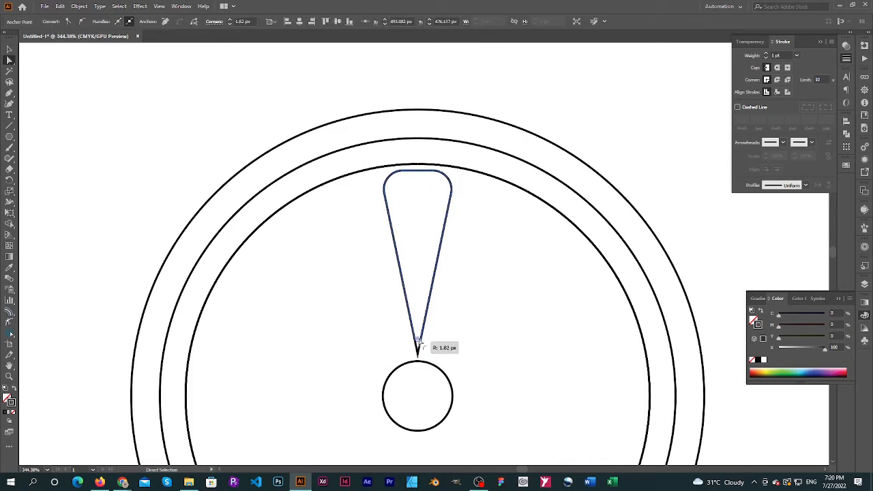
{"action": "left_click_drag", "start_coordinate": [418, 341], "coordinate": [541, 408]}
Copy the rounded pulp segment straight down into the space below the core circle.
{"action": "left_click", "coordinate": [469, 311]}
{"action": "left_click_drag", "start_coordinate": [578, 366], "coordinate": [442, 263]}
{"action": "left_click", "coordinate": [293, 231]}
{"action": "left_click_drag", "start_coordinate": [259, 287], "coordinate": [342, 341]}
{"action": "left_click", "coordinate": [382, 179], "text": "ctrl+alt"}
{"action": "left_click", "coordinate": [383, 179], "text": "ctrl+alt"}
{"action": "left_click", "coordinate": [383, 178], "text": "ctrl+alt"}
{"action": "left_click", "coordinate": [382, 179], "text": "ctrl+alt"}
{"action": "left_click", "coordinate": [383, 179], "text": "ctrl+alt"}
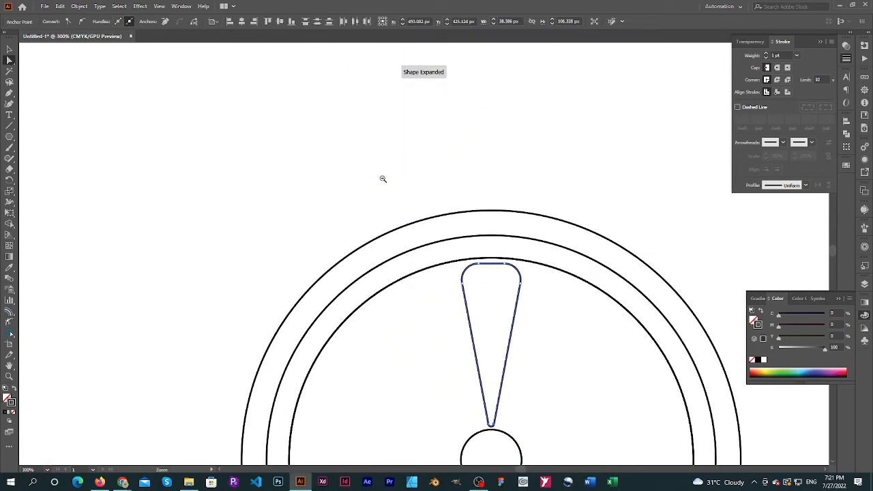
{"action": "left_click", "coordinate": [509, 305], "text": "ctrl+alt"}
{"action": "left_click_drag", "start_coordinate": [539, 322], "coordinate": [487, 255]}
{"action": "left_click_drag", "start_coordinate": [411, 264], "coordinate": [415, 267]}
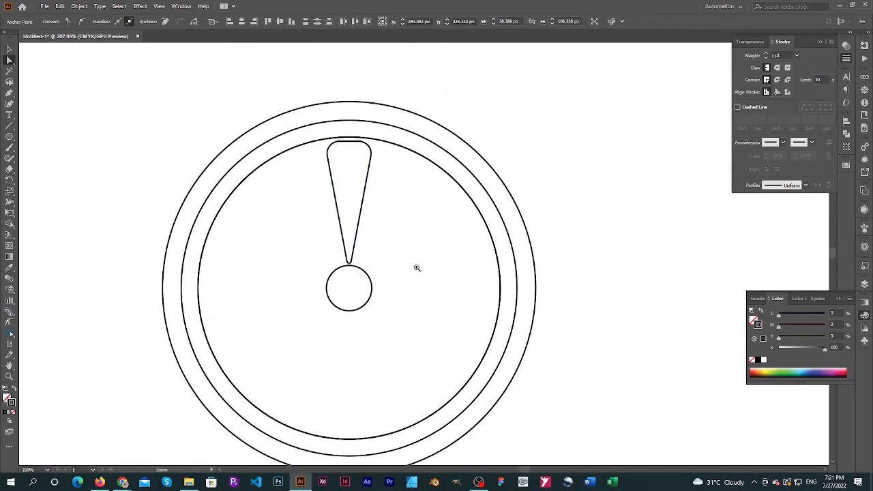
{"action": "key", "text": "v"}
{"action": "left_click", "coordinate": [400, 189]}
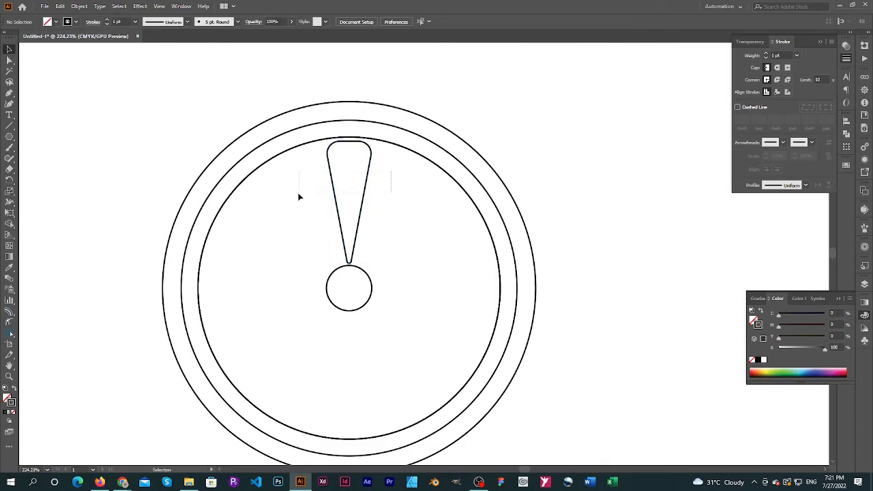
{"action": "left_click", "coordinate": [368, 176]}
{"action": "left_click_drag", "start_coordinate": [367, 177], "coordinate": [365, 354]}
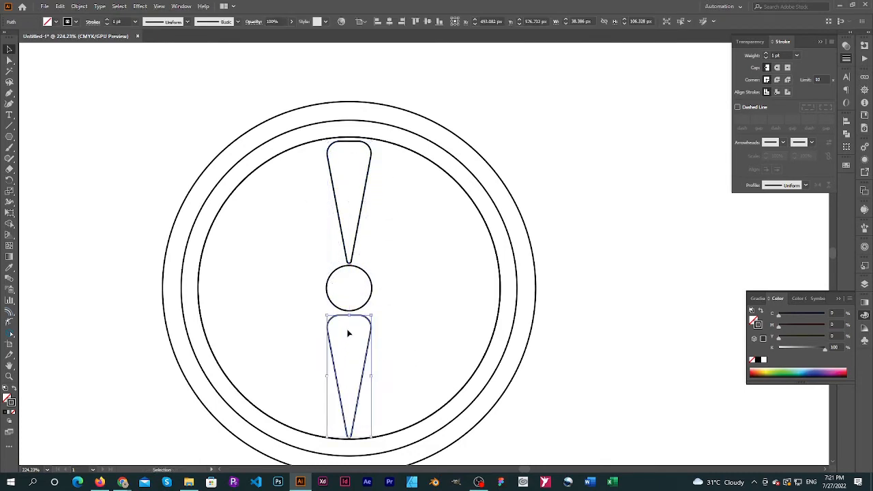
Rotate the lower segment copy 180° and nudge it up slightly towards the core circle.
{"action": "double_click", "coordinate": [10, 181]}
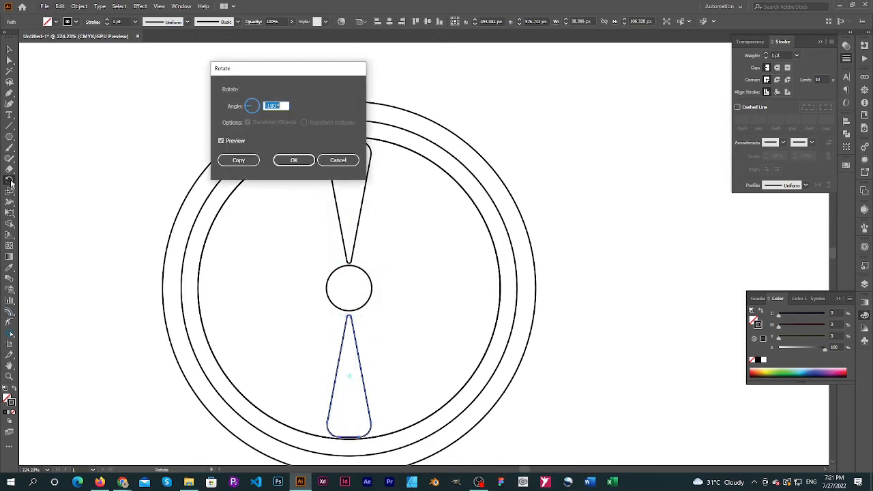
{"action": "type", "text": "180"}
{"action": "key", "text": "Return"}
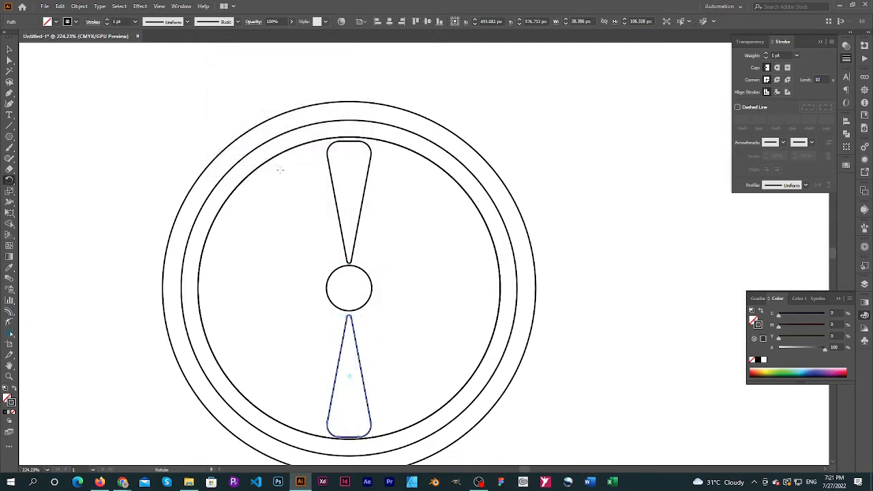
{"action": "key", "text": "v"}
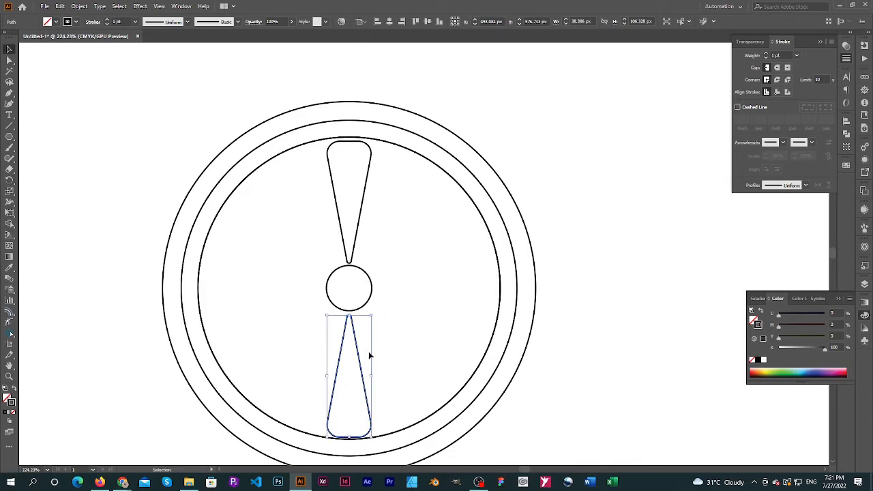
{"action": "key", "text": "Up"}
{"action": "key", "text": "Up"}
{"action": "key", "text": "Up"}
{"action": "key", "text": "Up"}
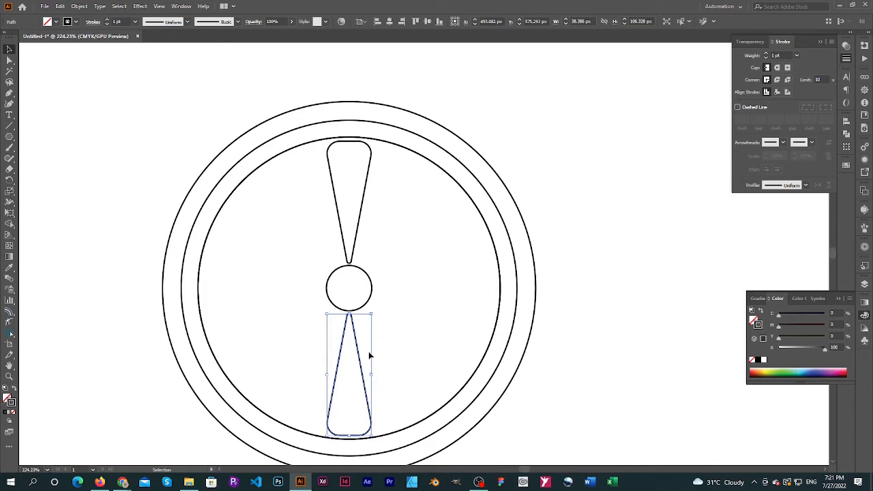
Lock the circles and rotate a copy of both segments clockwise around the core, leaving a narrow gap beside the originals.
{"action": "left_click_drag", "start_coordinate": [432, 201], "coordinate": [283, 338]}
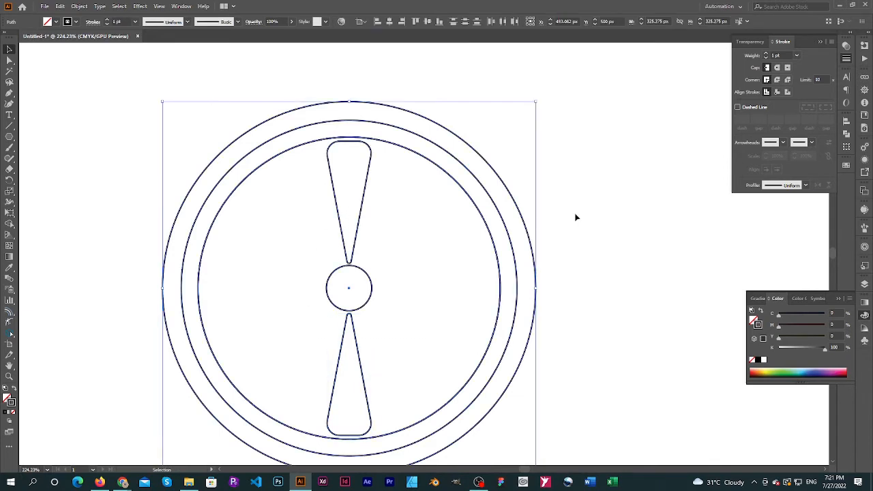
{"action": "key", "text": "ctrl+minus"}
{"action": "left_click", "coordinate": [9, 179]}
{"action": "left_click_drag", "start_coordinate": [385, 176], "coordinate": [414, 220]}
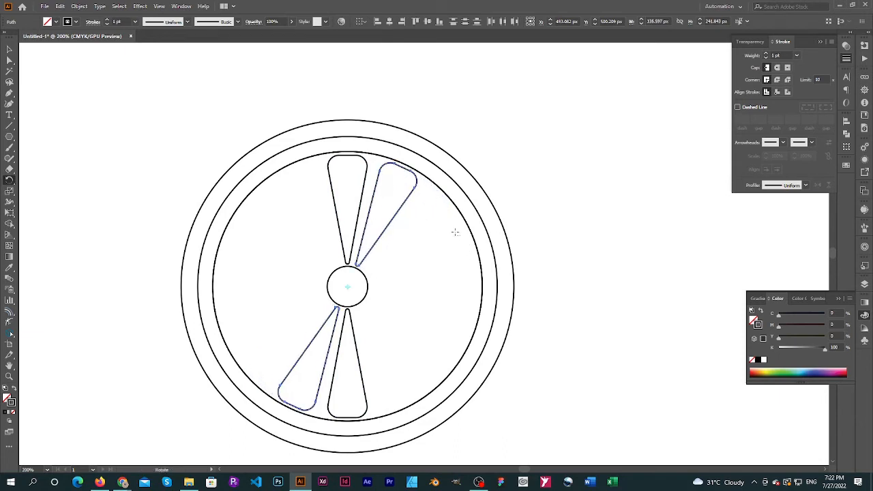
Repeat the rotated copy five times to fill the slice with segments.
{"action": "key", "text": "v"}
{"action": "key", "text": "ctrl+d"}
{"action": "key", "text": "ctrl+d"}
{"action": "key", "text": "ctrl+d"}
{"action": "key", "text": "ctrl+d"}
{"action": "key", "text": "ctrl+d"}
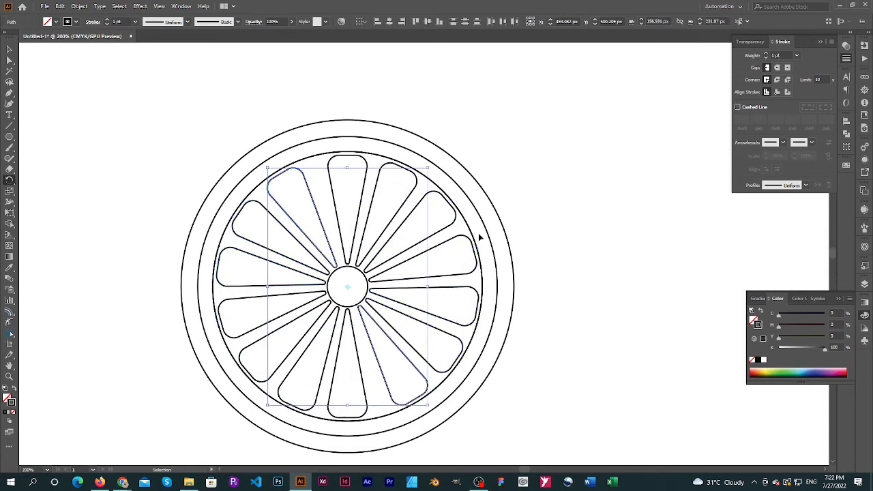
Rotate the last pair of segments slightly clockwise around the core to even out the gaps.
{"action": "key", "text": "r"}
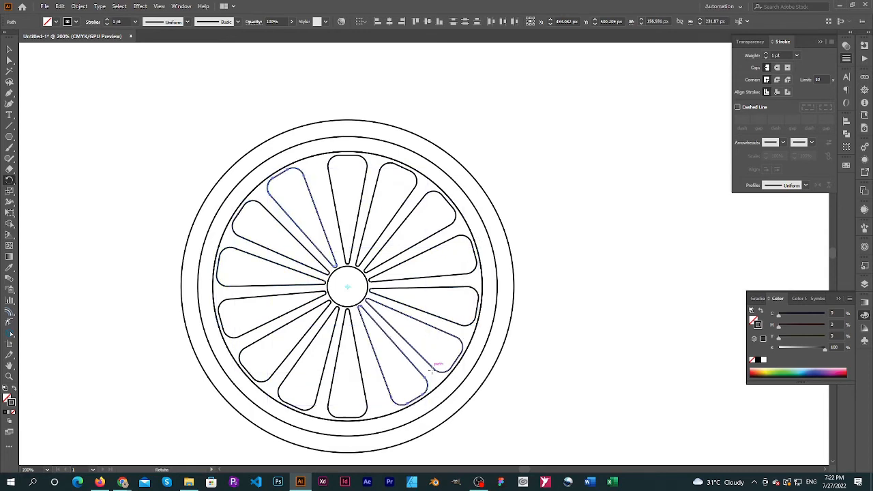
{"action": "left_click_drag", "start_coordinate": [434, 375], "coordinate": [424, 381]}
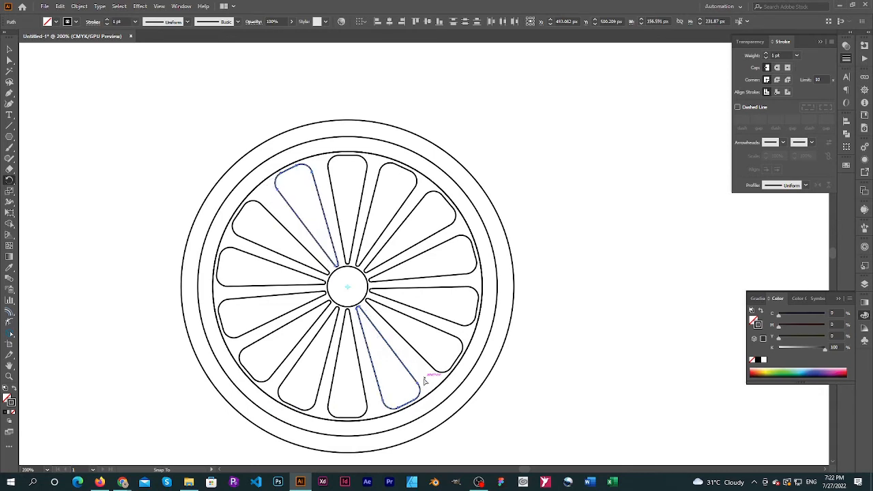
{"action": "key", "text": "v"}
{"action": "left_click", "coordinate": [581, 351]}
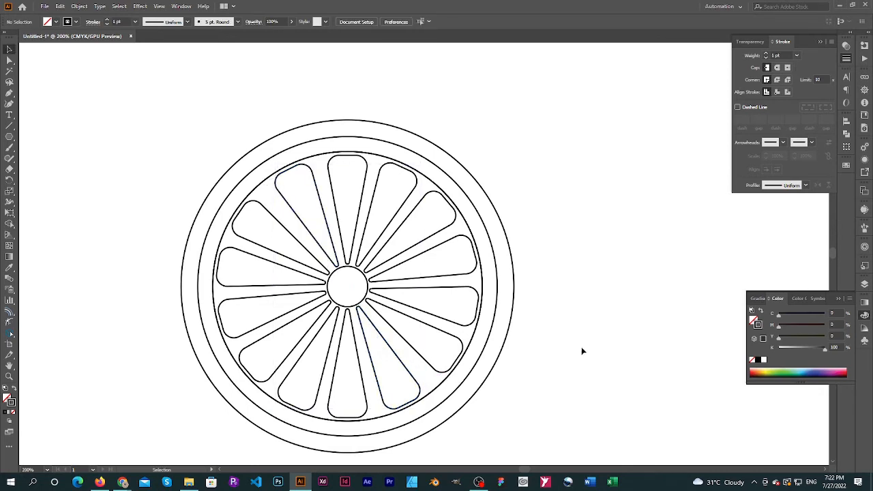
Unlock the circles and duplicate the whole slice, placing one copy diagonally up and to the left of the other.
{"action": "left_click", "coordinate": [453, 278], "text": "ctrl+alt"}
{"action": "left_click", "coordinate": [453, 279], "text": "ctrl+alt"}
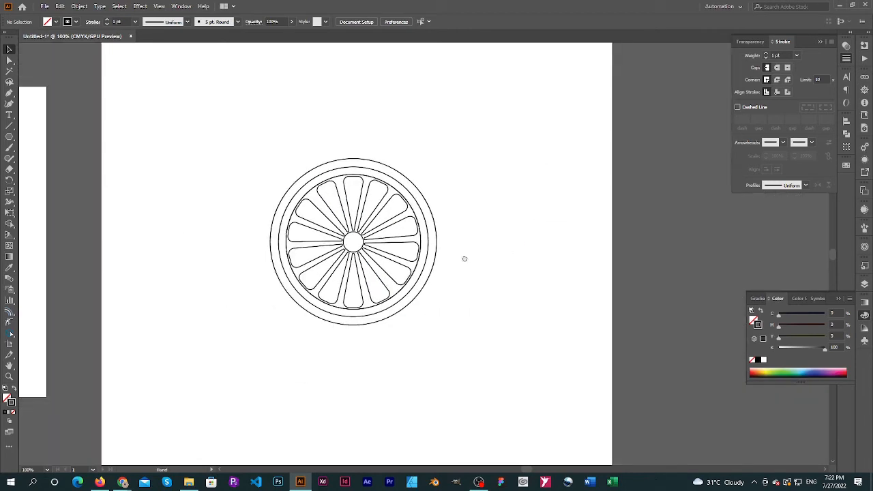
{"action": "left_click_drag", "start_coordinate": [464, 258], "coordinate": [441, 309]}
{"action": "left_click_drag", "start_coordinate": [444, 189], "coordinate": [183, 375]}
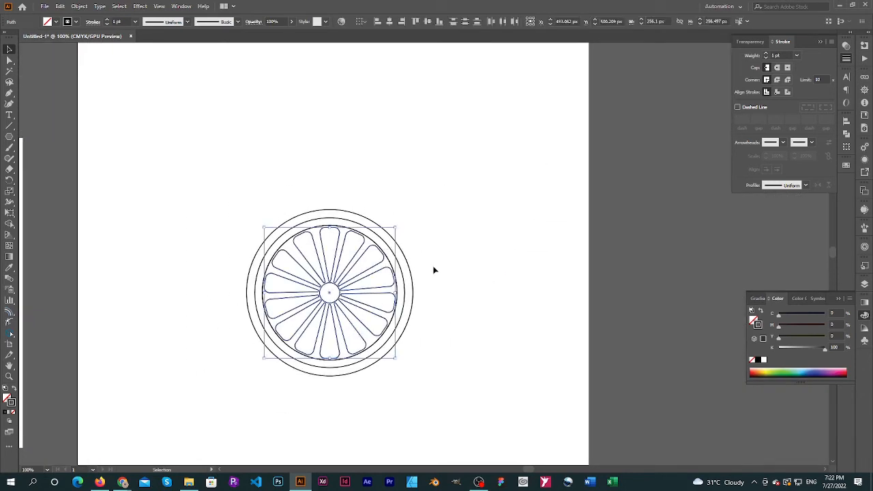
{"action": "key", "text": "ctrl+alt+2"}
{"action": "left_click_drag", "start_coordinate": [444, 204], "coordinate": [205, 338]}
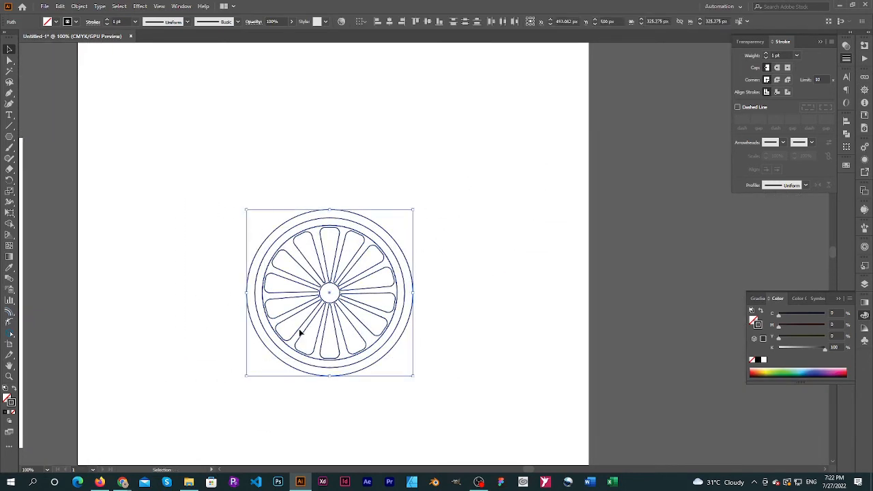
{"action": "left_click_drag", "start_coordinate": [310, 265], "coordinate": [360, 334]}
{"action": "left_click_drag", "start_coordinate": [221, 165], "coordinate": [461, 381]}
{"action": "left_click_drag", "start_coordinate": [329, 294], "coordinate": [360, 317]}
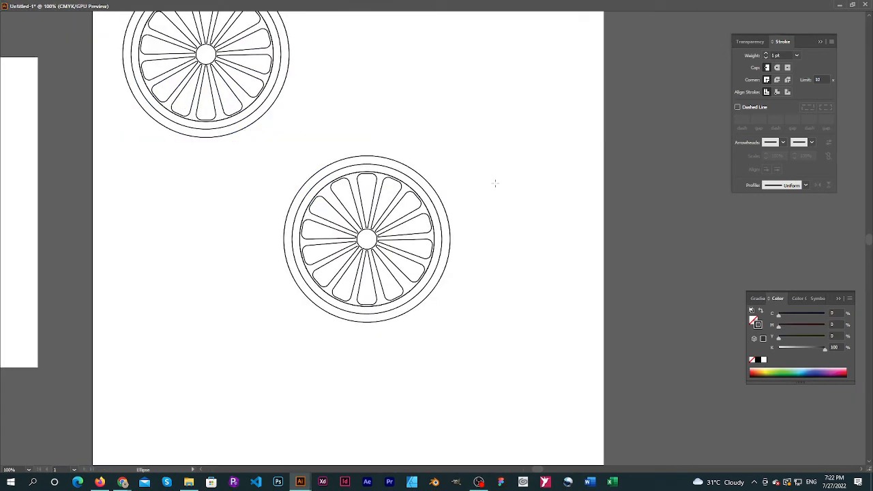
Draw a small circle to the right of the lower slice and duplicate it twice straight down as colour swatches.
{"action": "mouse_move", "coordinate": [488, 183]}
{"action": "left_mouse_down"}
{"action": "mouse_move", "coordinate": [530, 225]}
{"action": "mouse_move", "coordinate": [511, 209]}
{"action": "mouse_move", "coordinate": [514, 262]}
{"action": "left_mouse_up"}
{"action": "key", "text": "v"}
{"action": "key", "text": "a"}
{"action": "key", "text": "ctrl+d"}
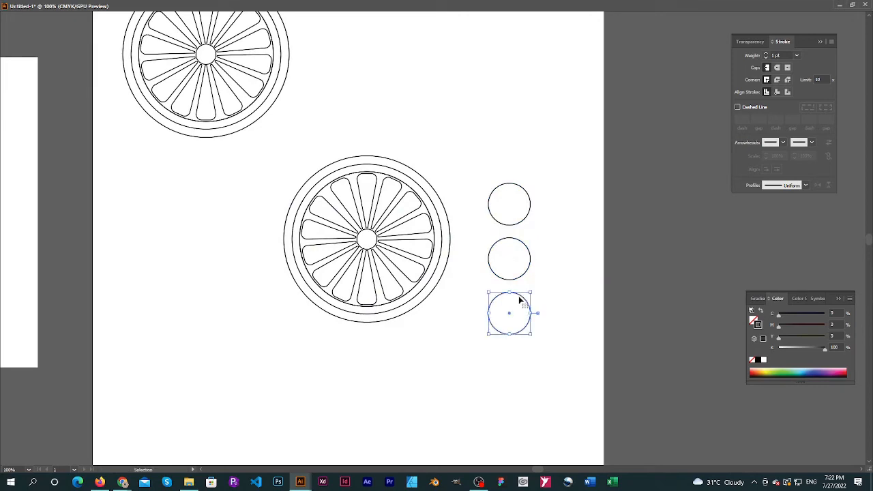
Fill the lowest swatch circle with a light yellow sampled from the rind in the lemon photo.
{"action": "left_click_drag", "start_coordinate": [432, 343], "coordinate": [624, 374]}
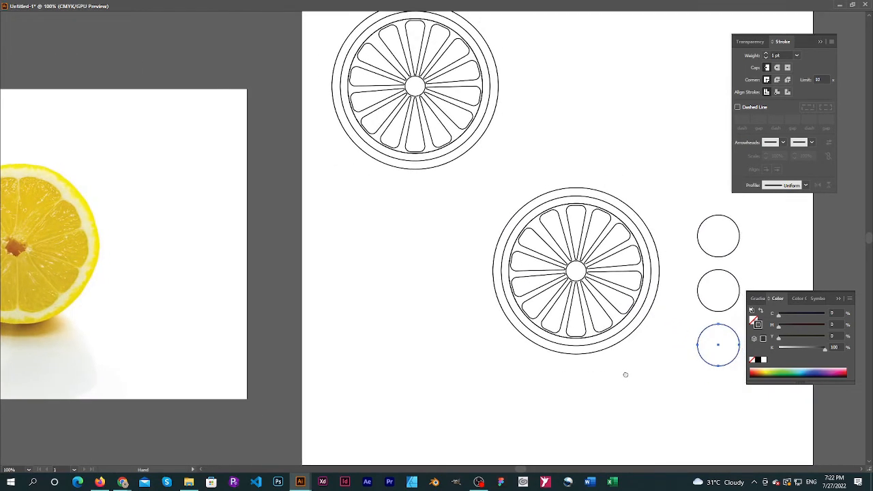
{"action": "key", "text": "o"}
{"action": "key", "text": "i"}
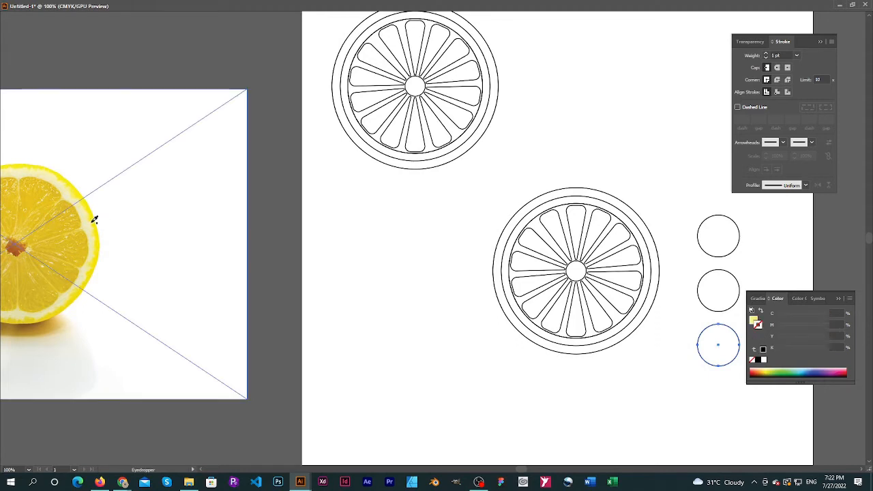
{"action": "left_click", "coordinate": [94, 221]}
{"action": "key", "text": "a"}
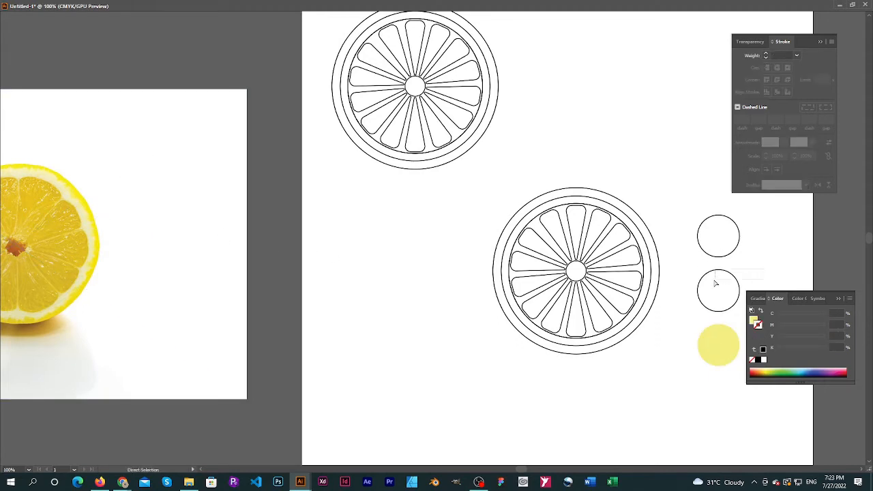
Fill the middle swatch circle with the pale cream sampled from the pith in the lemon photo.
{"action": "left_click", "coordinate": [717, 285]}
{"action": "key", "text": "i"}
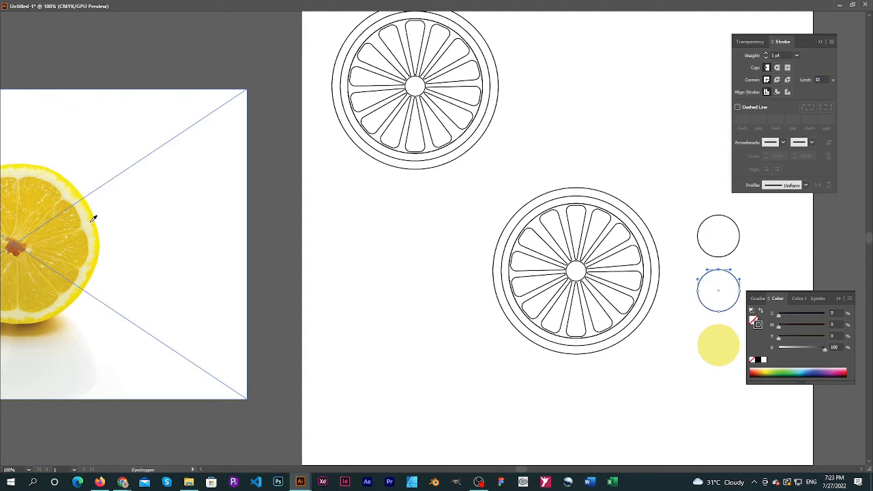
{"action": "left_click", "coordinate": [86, 218]}
{"action": "key", "text": "a"}
Fill the uppermost swatch circle with the golden yellow sampled from the pulp in the lemon photo.
{"action": "left_click_drag", "start_coordinate": [765, 225], "coordinate": [681, 242]}
{"action": "key", "text": "i"}
{"action": "left_click", "coordinate": [87, 234]}
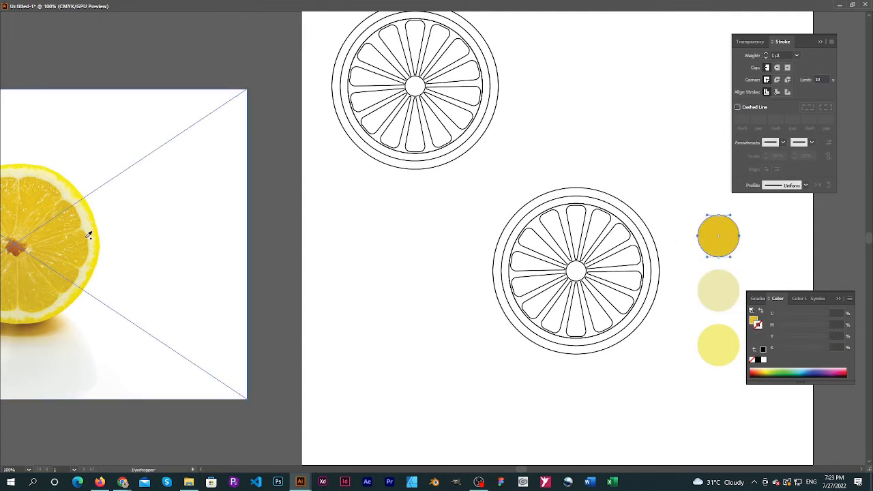
{"action": "key", "text": "v"}
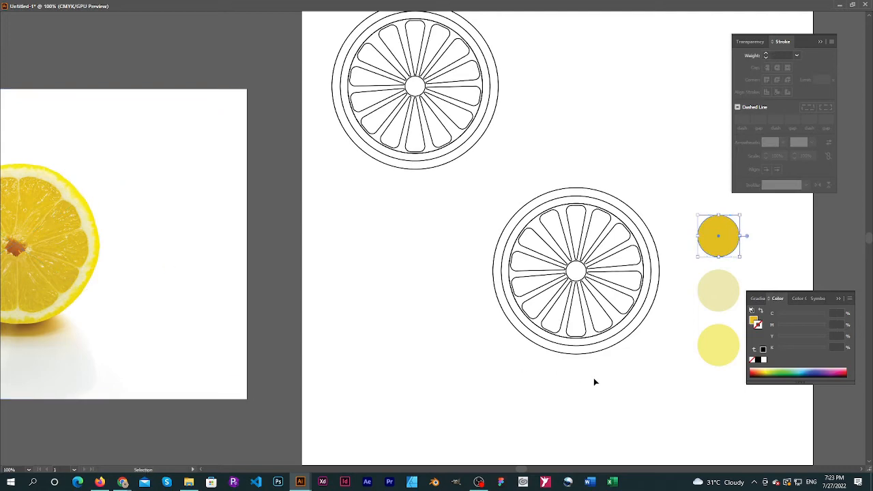
{"action": "left_click", "coordinate": [624, 376]}
Use Shape Builder on the lower slice to make separate shapes of the outer ring, the next ring and the area between segments.
{"action": "left_click_drag", "start_coordinate": [630, 380], "coordinate": [403, 372]}
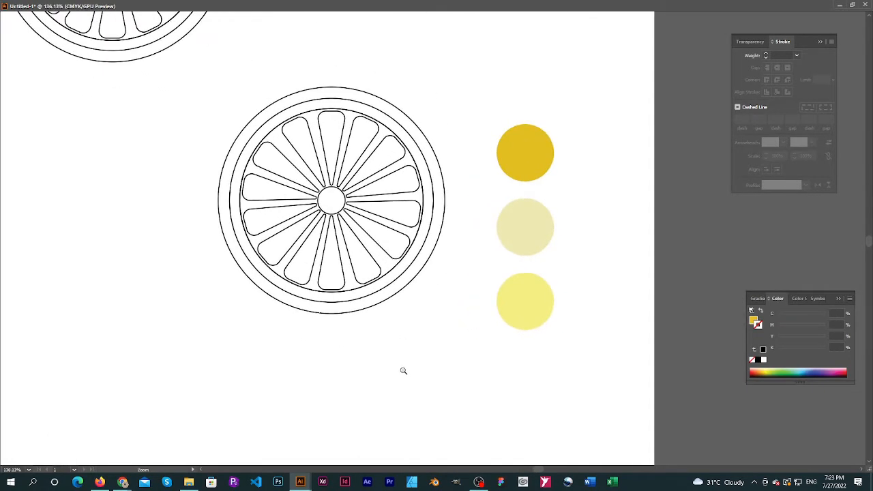
{"action": "key", "text": "b"}
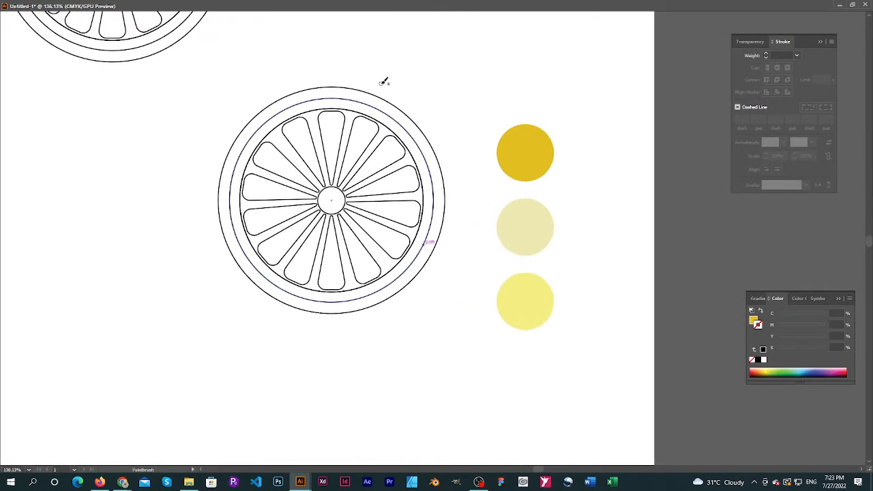
{"action": "key", "text": "v"}
{"action": "mouse_move", "coordinate": [208, 72]}
{"action": "left_mouse_down"}
{"action": "mouse_move", "coordinate": [403, 255]}
{"action": "mouse_move", "coordinate": [452, 330]}
{"action": "left_mouse_up"}
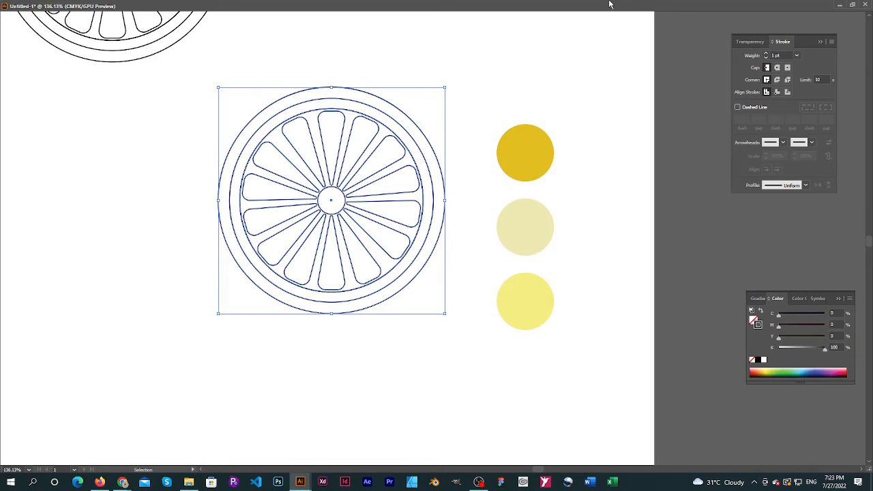
{"action": "key", "text": "f"}
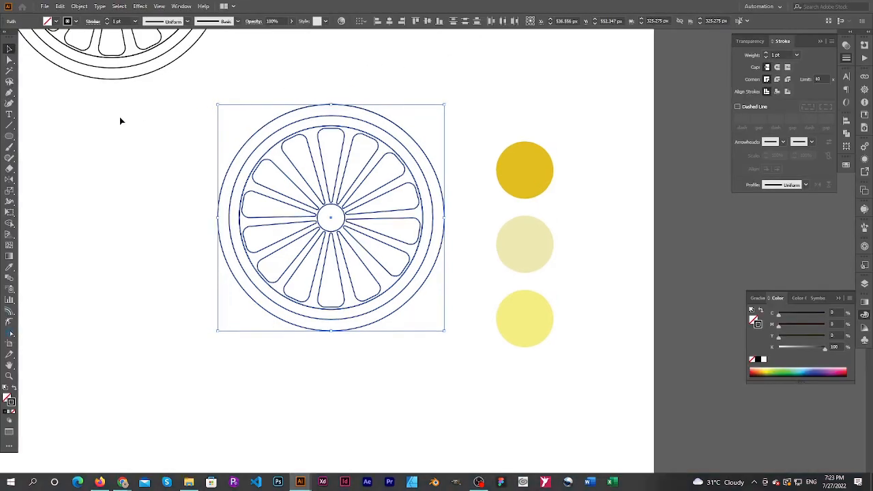
{"action": "left_click", "coordinate": [9, 223]}
{"action": "mouse_move", "coordinate": [9, 223]}
{"action": "left_mouse_down"}
{"action": "mouse_move", "coordinate": [107, 221]}
{"action": "mouse_move", "coordinate": [59, 224]}
{"action": "left_mouse_up"}
{"action": "left_click", "coordinate": [422, 163]}
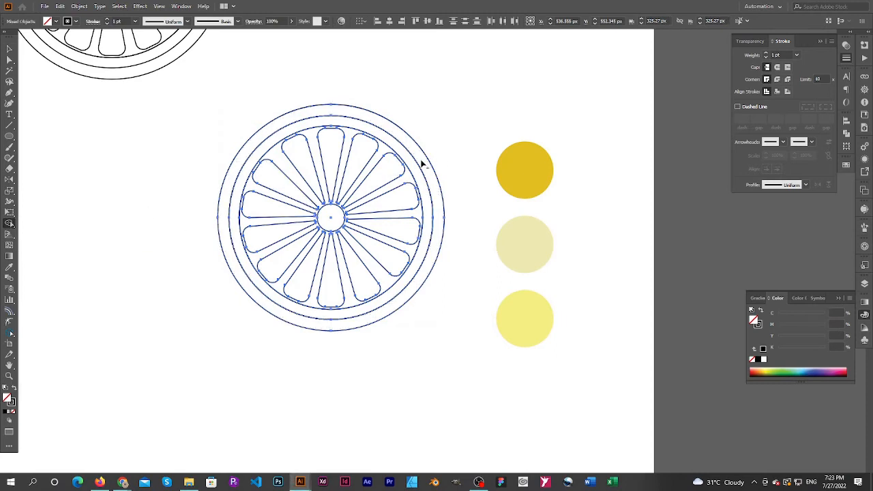
{"action": "left_click", "coordinate": [416, 170]}
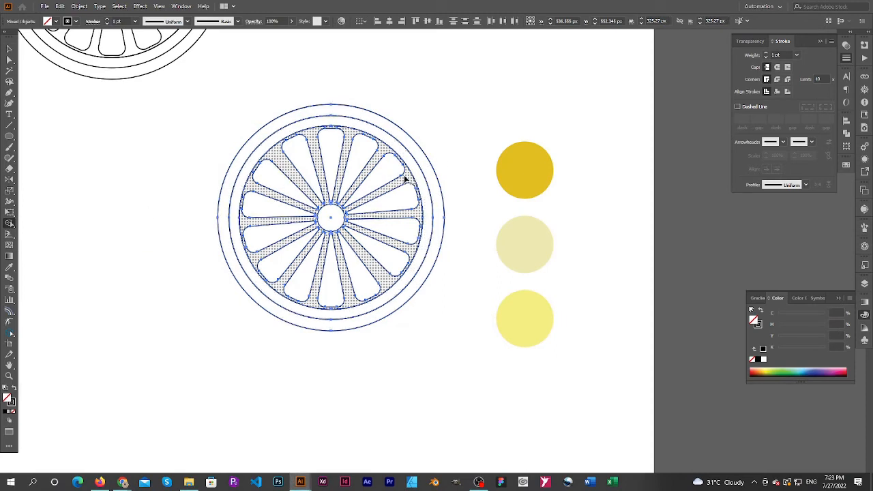
{"action": "left_click", "coordinate": [405, 178]}
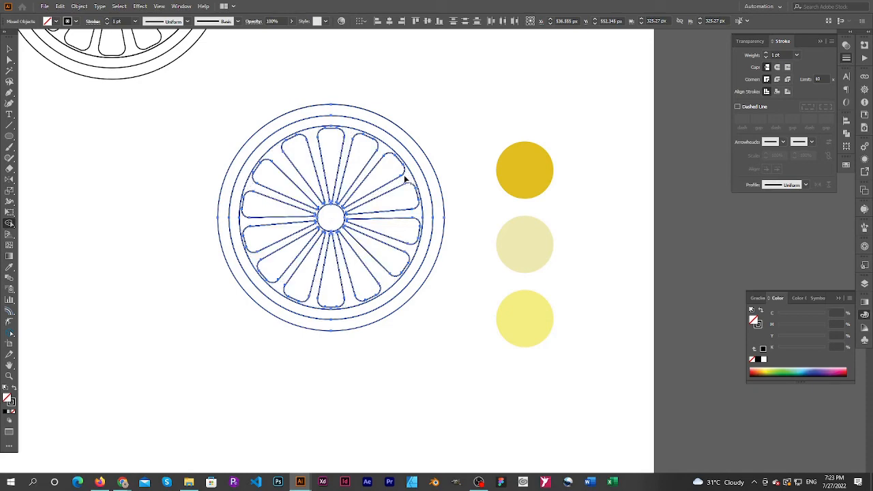
Move one set of outlined pulp segments with its centre circle out of the lower slice onto the empty canvas beside it.
{"action": "key", "text": "v"}
{"action": "left_click", "coordinate": [380, 380]}
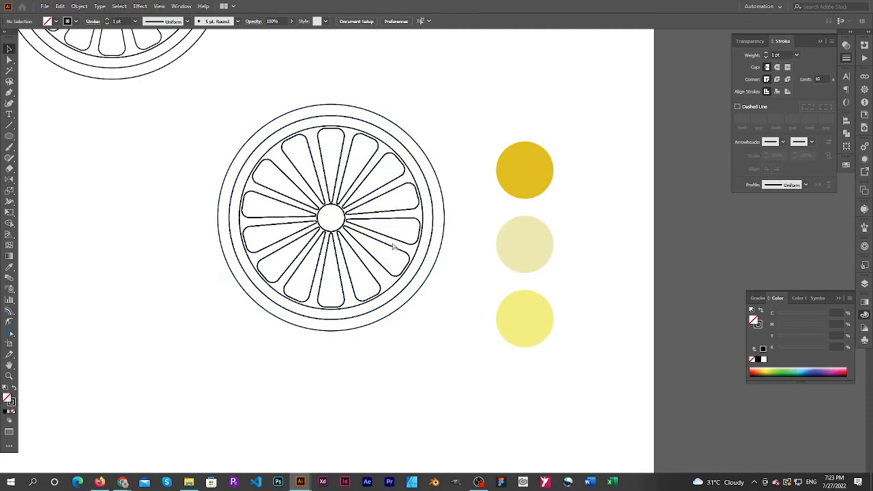
{"action": "scroll", "coordinate": [393, 242], "scroll_direction": "down", "scroll_amount": 3}
{"action": "left_click_drag", "start_coordinate": [396, 232], "coordinate": [430, 299]}
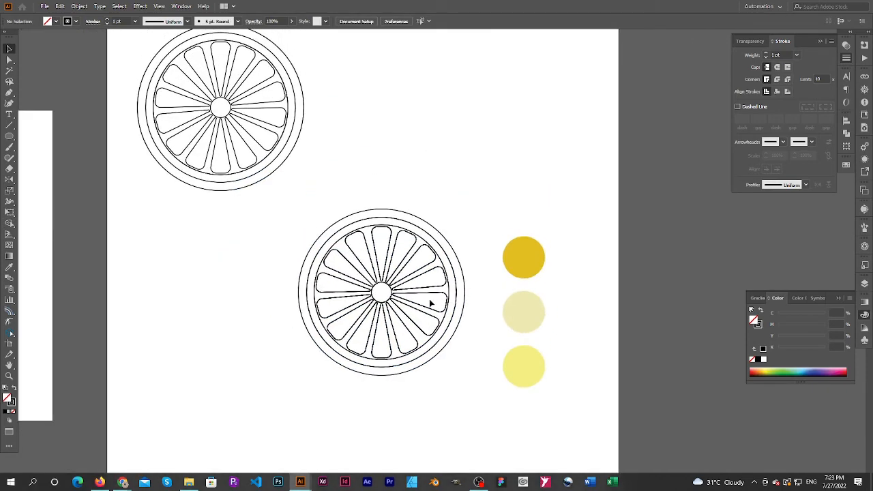
{"action": "left_click", "coordinate": [392, 291]}
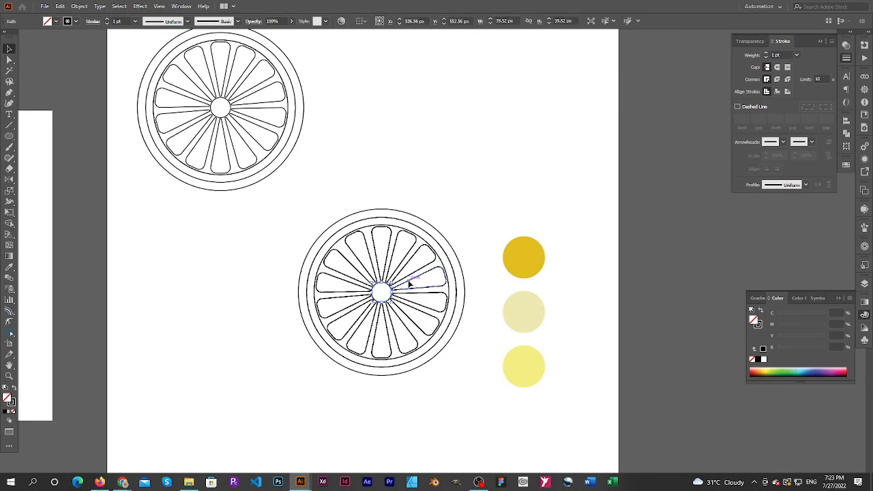
{"action": "left_click_drag", "start_coordinate": [408, 283], "coordinate": [365, 311]}
{"action": "scroll", "coordinate": [387, 292], "scroll_direction": "up", "scroll_amount": 1}
{"action": "left_click_drag", "start_coordinate": [387, 292], "coordinate": [181, 172]}
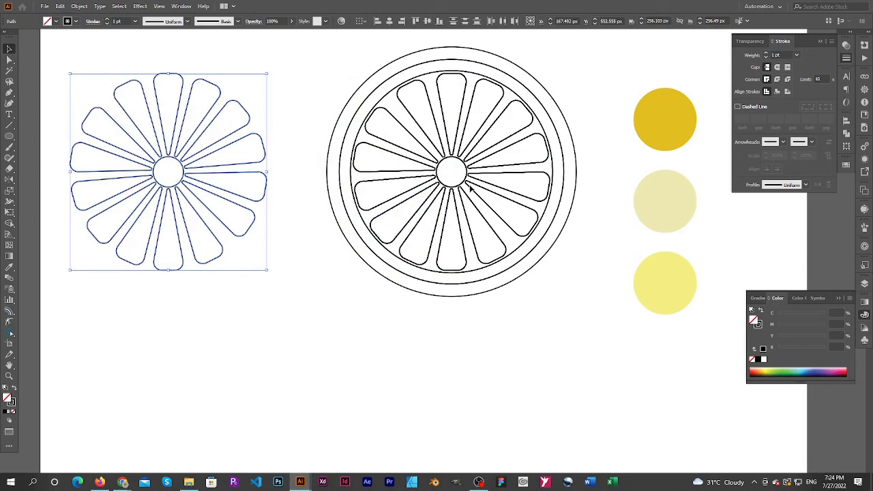
Fill the area between the pulp segments of the lower slice with the golden yellow from the uppermost swatch circle.
{"action": "left_click", "coordinate": [551, 153]}
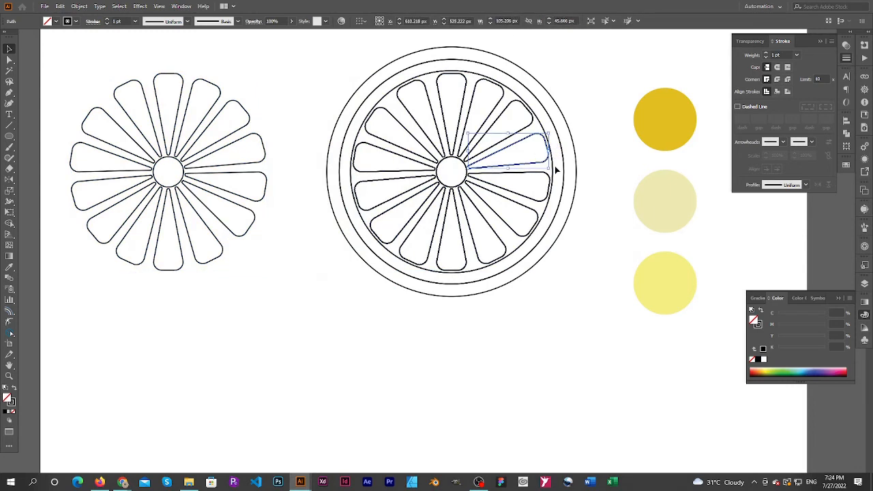
{"action": "left_click", "coordinate": [539, 123]}
{"action": "key", "text": "i"}
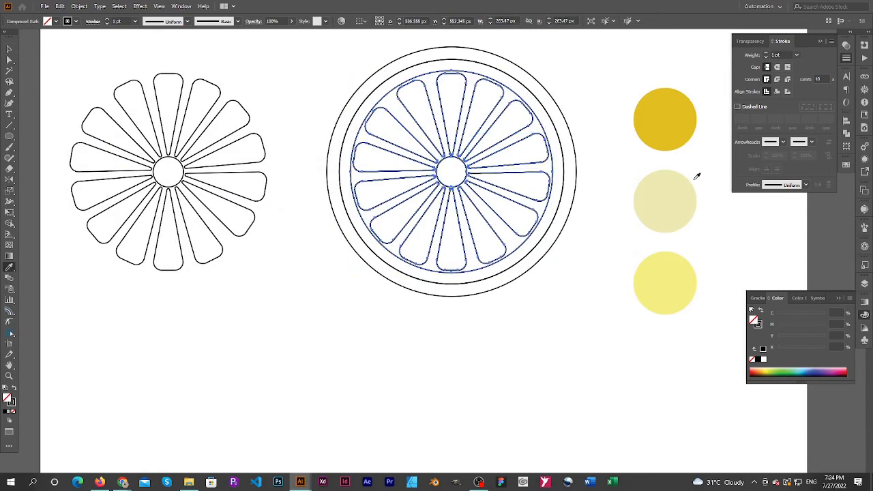
{"action": "left_click", "coordinate": [665, 115]}
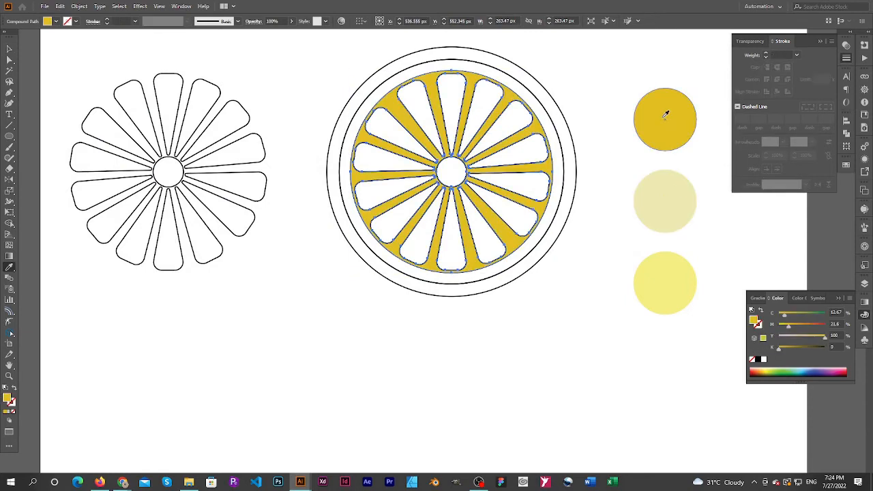
{"action": "key", "text": "v"}
{"action": "left_click", "coordinate": [385, 299]}
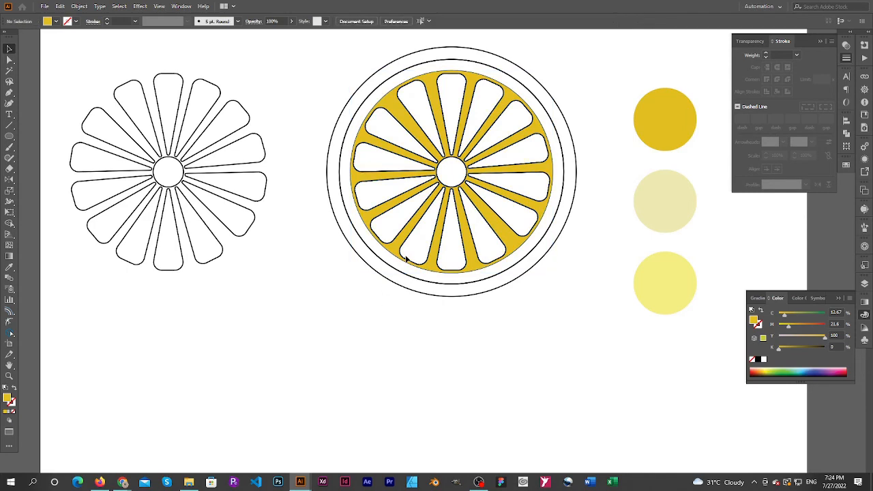
{"action": "left_click", "coordinate": [485, 189]}
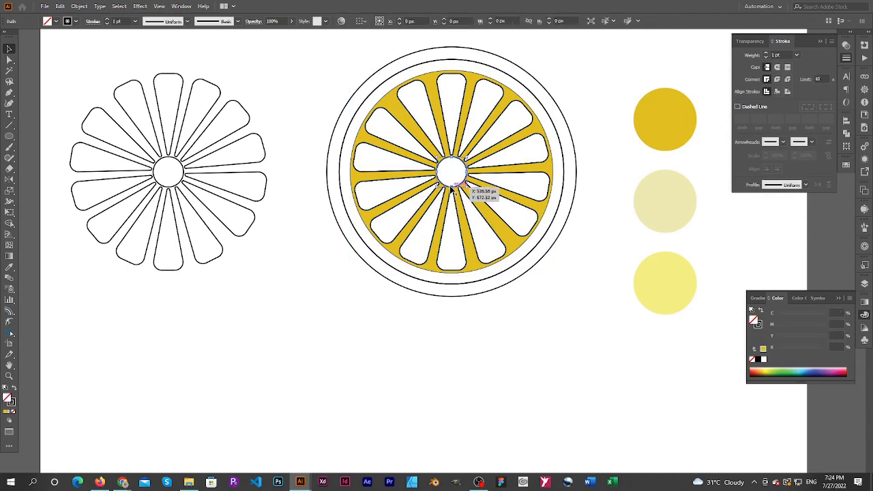
{"action": "left_click", "coordinate": [503, 195]}
{"action": "left_click_drag", "start_coordinate": [545, 204], "coordinate": [414, 370]}
{"action": "key", "text": "ctrl+z"}
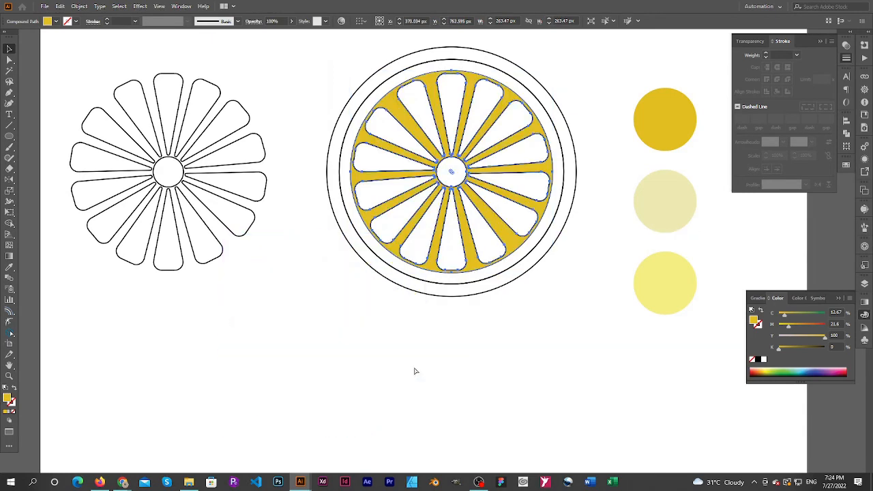
{"action": "left_click", "coordinate": [414, 370]}
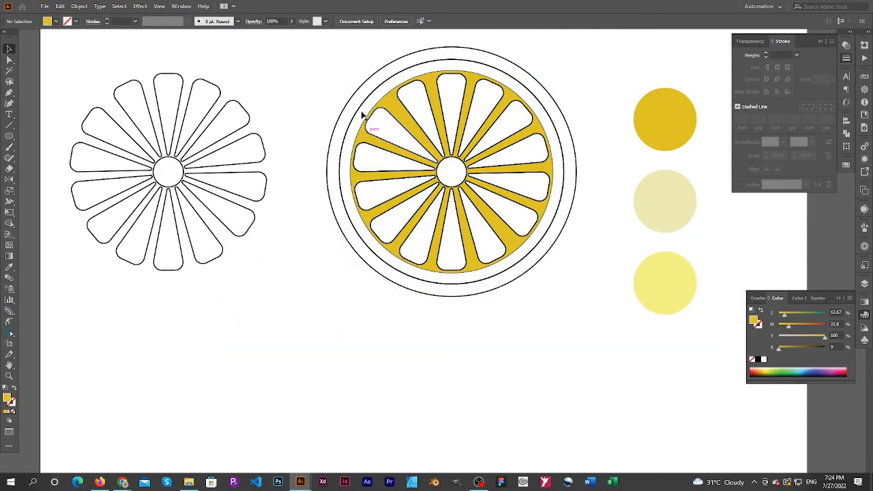
Move the remaining outlined pulp segments and centre circle out of the slice to below the first separated set.
{"action": "left_click_drag", "start_coordinate": [339, 61], "coordinate": [561, 300]}
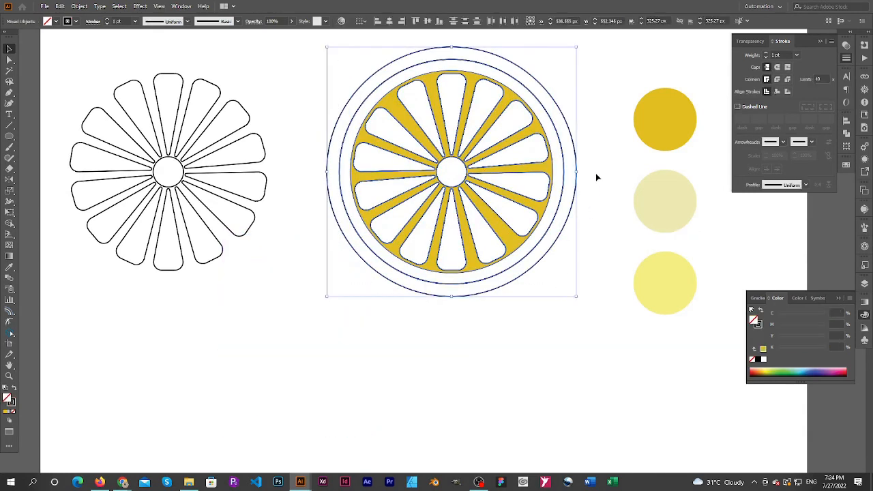
{"action": "left_click", "coordinate": [551, 168]}
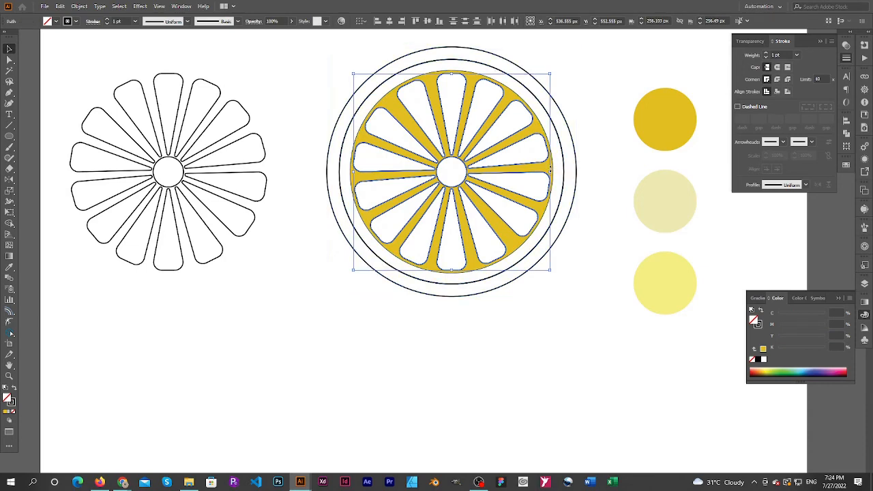
{"action": "left_click_drag", "start_coordinate": [546, 167], "coordinate": [257, 382]}
{"action": "left_click", "coordinate": [546, 290]}
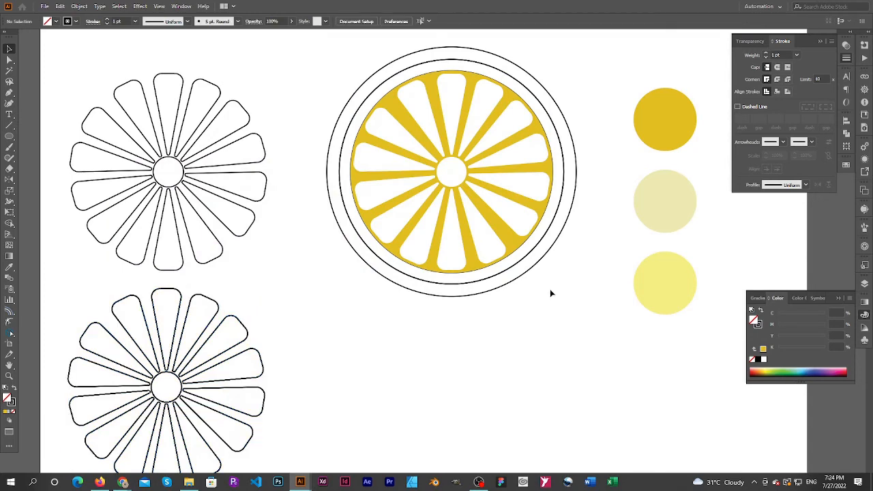
Fill the slice's inner ring with the pale cream from the middle swatch circle.
{"action": "scroll", "coordinate": [546, 320], "scroll_direction": "up", "scroll_amount": 3}
{"action": "left_click", "coordinate": [513, 182]}
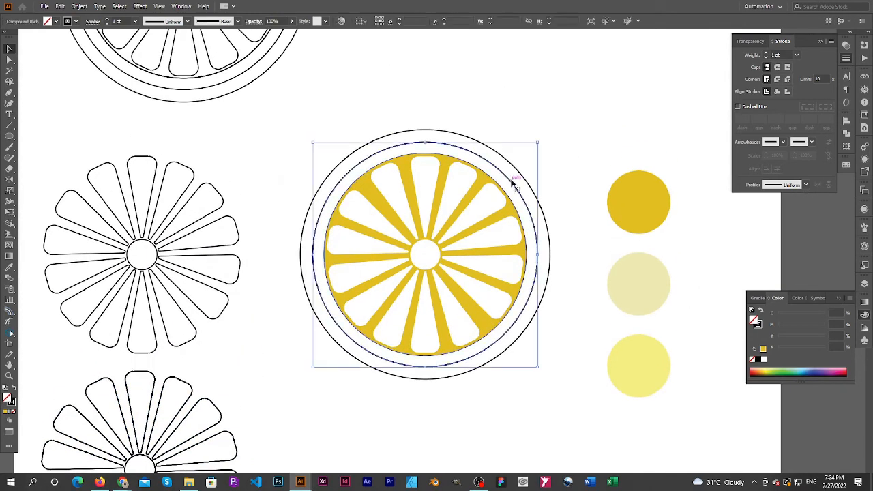
{"action": "key", "text": "i"}
{"action": "left_click", "coordinate": [649, 275]}
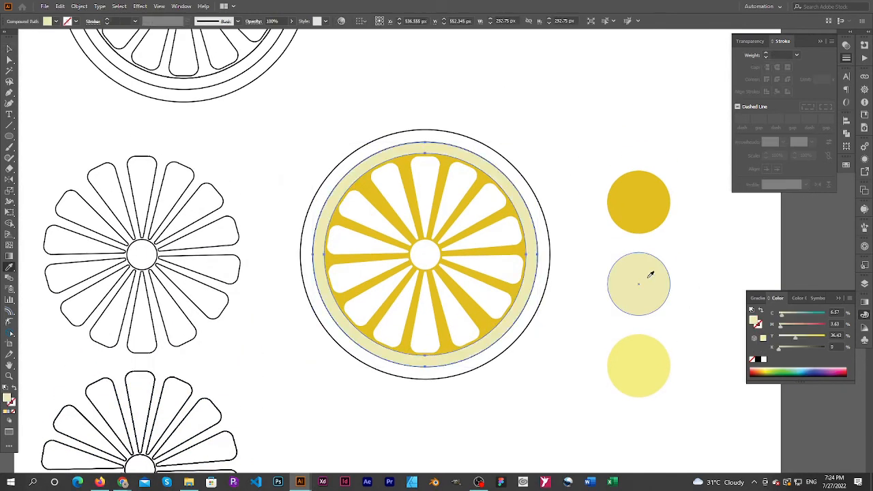
{"action": "key", "text": "a"}
{"action": "left_click", "coordinate": [566, 306]}
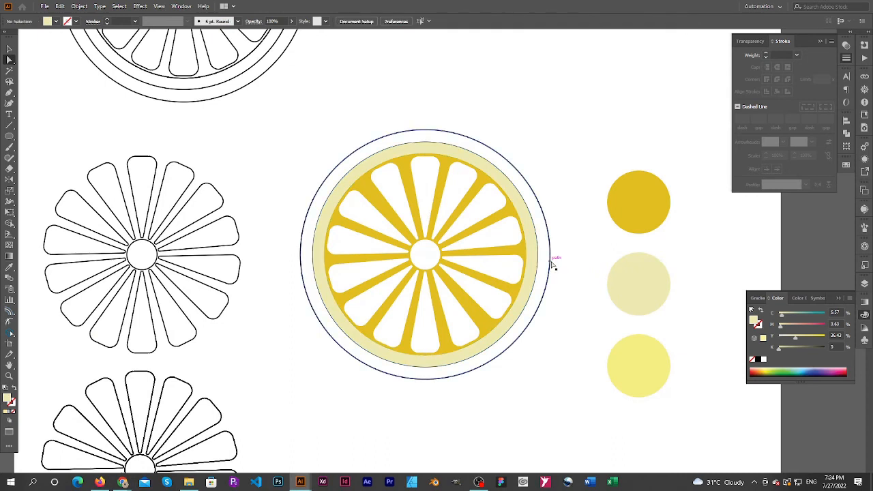
Fill the slice's outer ring with the light yellow from the lowest swatch circle.
{"action": "key", "text": "v"}
{"action": "left_click", "coordinate": [552, 265]}
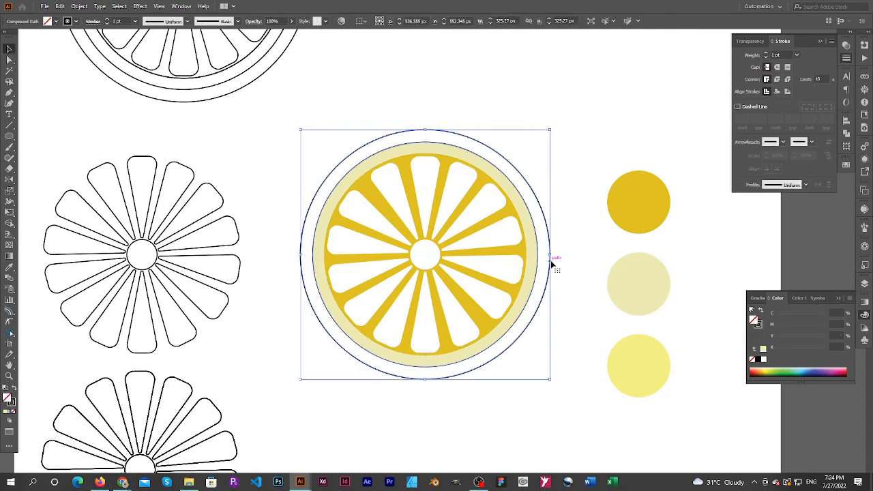
{"action": "key", "text": "i"}
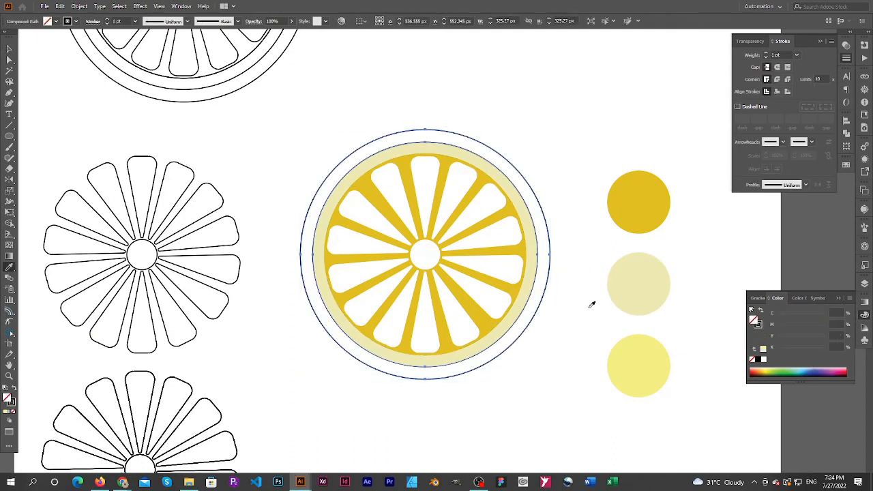
{"action": "left_click", "coordinate": [622, 352]}
{"action": "key", "text": "b"}
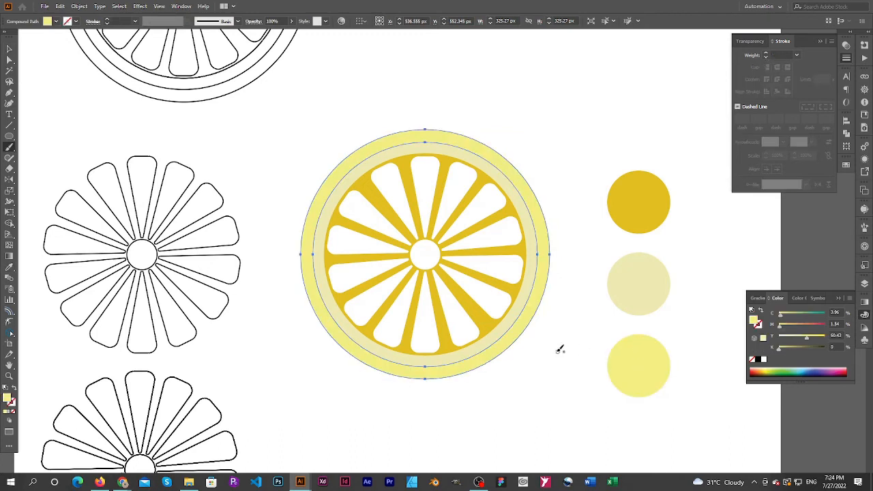
{"action": "key", "text": "v"}
{"action": "left_click", "coordinate": [557, 243]}
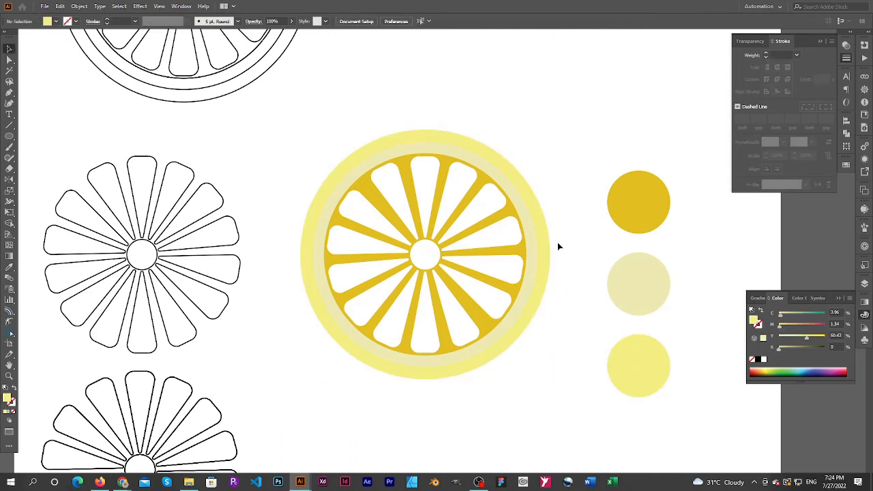
Lighten the inner ring's fill by setting cyan to 0% and yellow to 21%.
{"action": "left_click", "coordinate": [528, 221]}
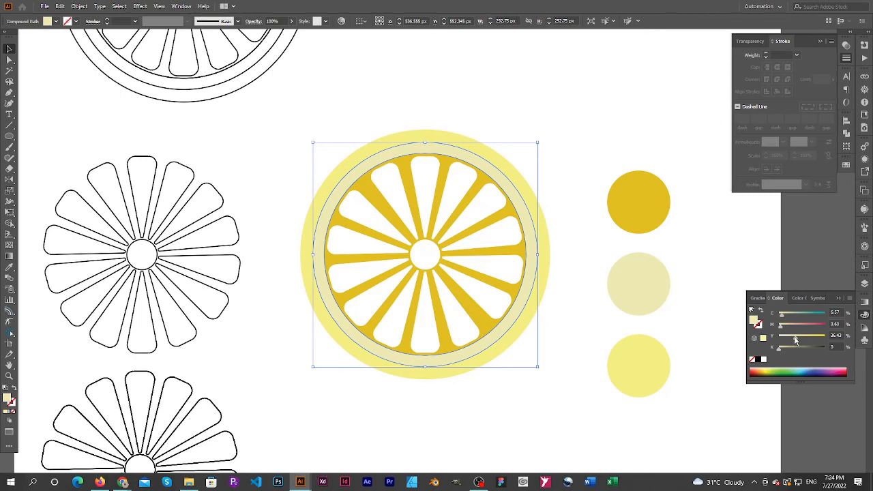
{"action": "left_click_drag", "start_coordinate": [795, 340], "coordinate": [790, 339]}
{"action": "left_click_drag", "start_coordinate": [782, 319], "coordinate": [772, 319]}
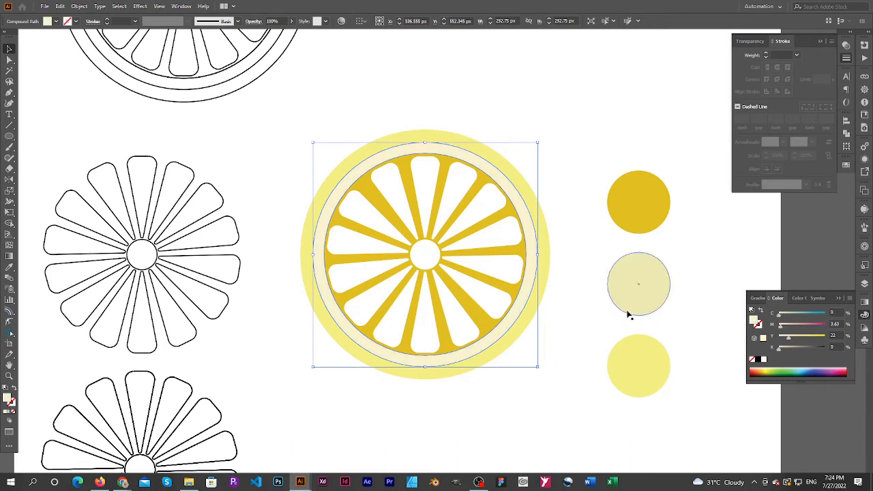
{"action": "left_click", "coordinate": [552, 296]}
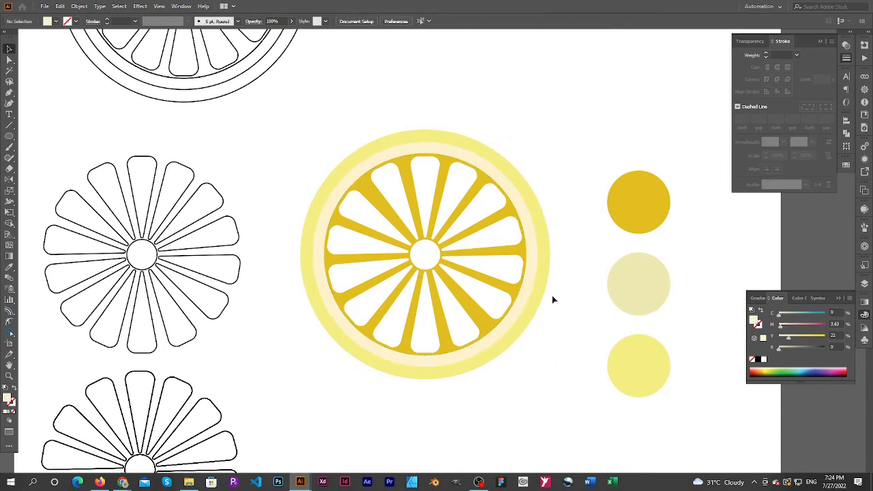
Place a cream circle about 272 px wide behind the golden pulp shape, centred on the slice, and lighten its fill by lowering the yellow.
{"action": "left_click", "coordinate": [508, 280]}
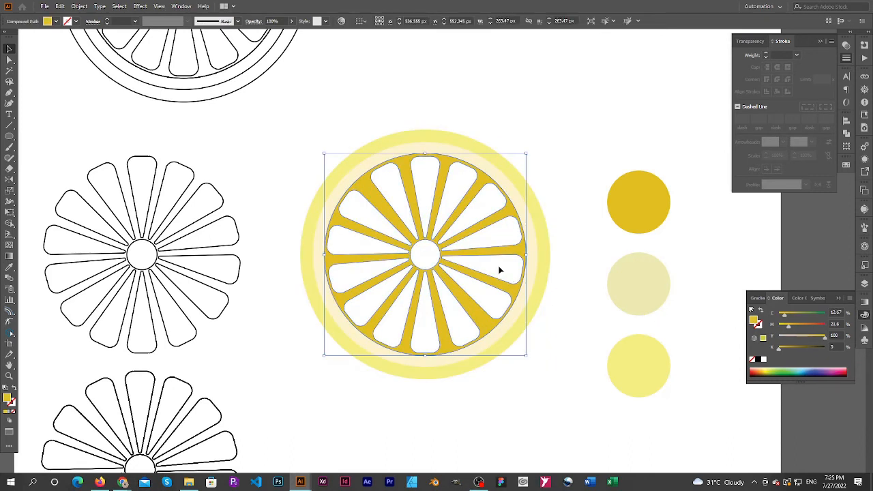
{"action": "left_click_drag", "start_coordinate": [499, 267], "coordinate": [560, 351]}
{"action": "left_click", "coordinate": [511, 266]}
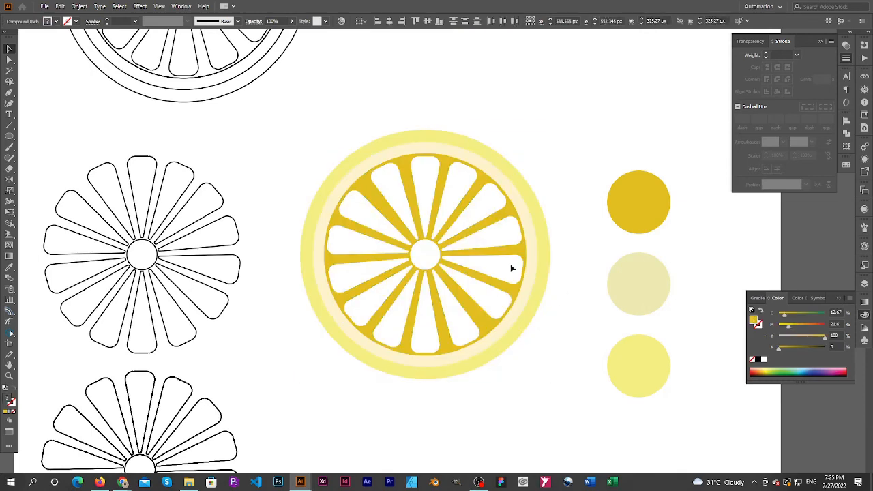
{"action": "left_click", "coordinate": [441, 257]}
{"action": "left_click", "coordinate": [520, 313], "text": "shift"}
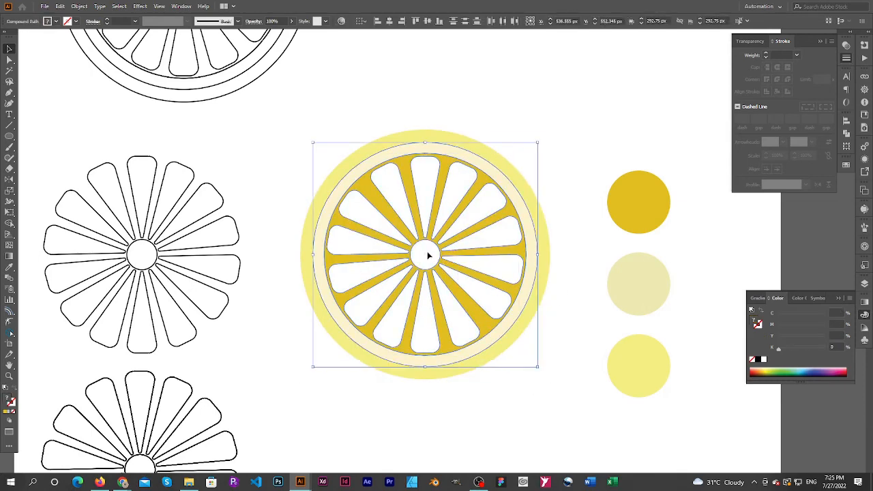
{"action": "left_click", "coordinate": [472, 233]}
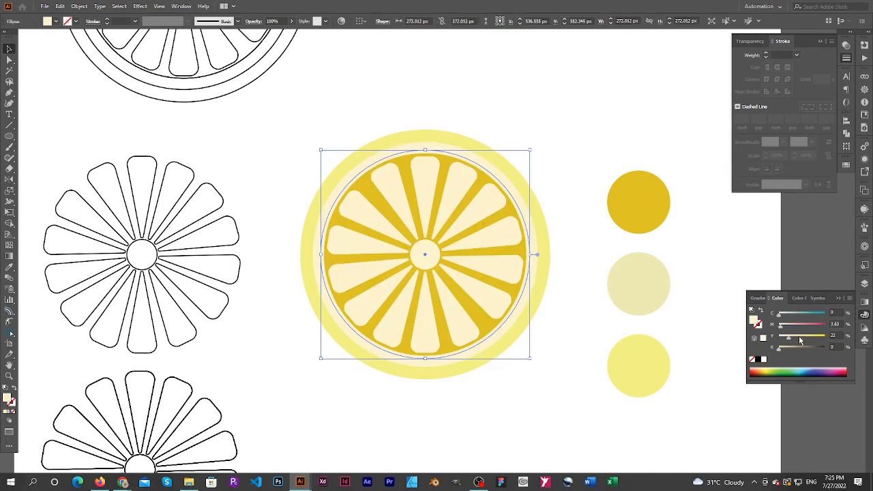
{"action": "left_click_drag", "start_coordinate": [798, 340], "coordinate": [779, 339]}
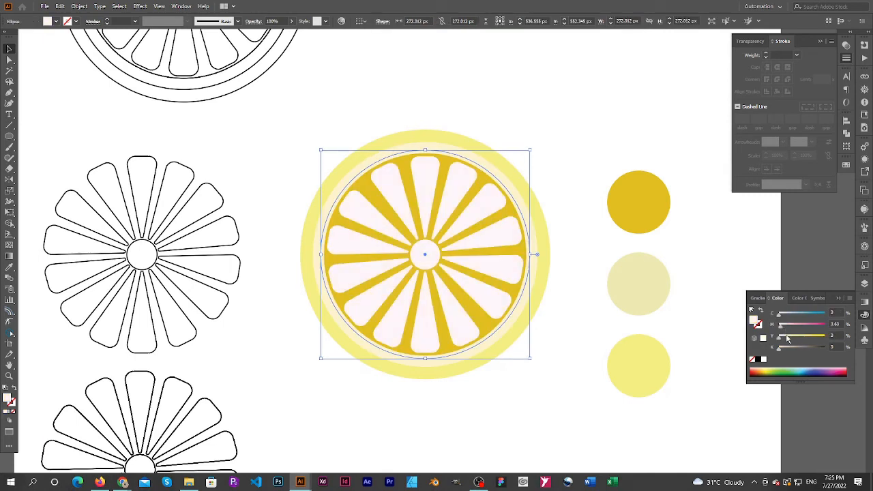
{"action": "left_click", "coordinate": [573, 294]}
Recolour the slice's outer ring olive green with 25% cyan, 12% magenta and 77% yellow.
{"action": "left_click", "coordinate": [543, 271]}
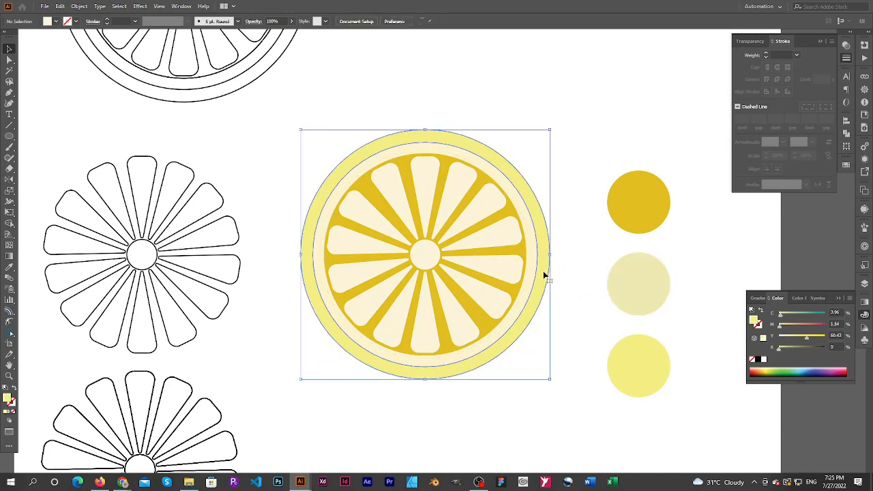
{"action": "left_click", "coordinate": [788, 318]}
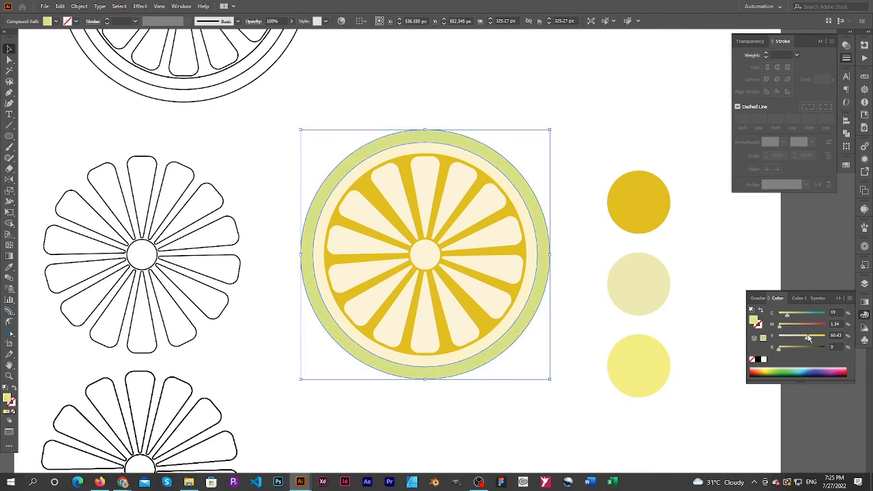
{"action": "left_click_drag", "start_coordinate": [812, 339], "coordinate": [790, 316]}
{"action": "left_click_drag", "start_coordinate": [781, 332], "coordinate": [785, 327]}
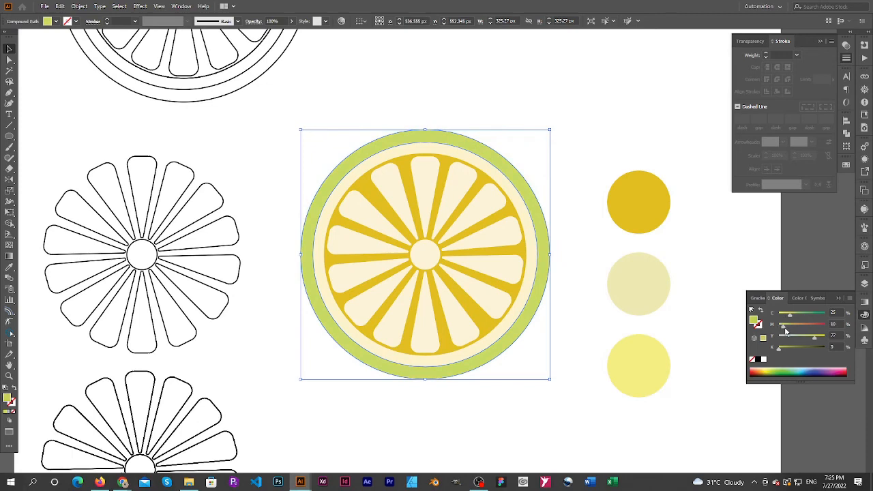
{"action": "left_click", "coordinate": [567, 294]}
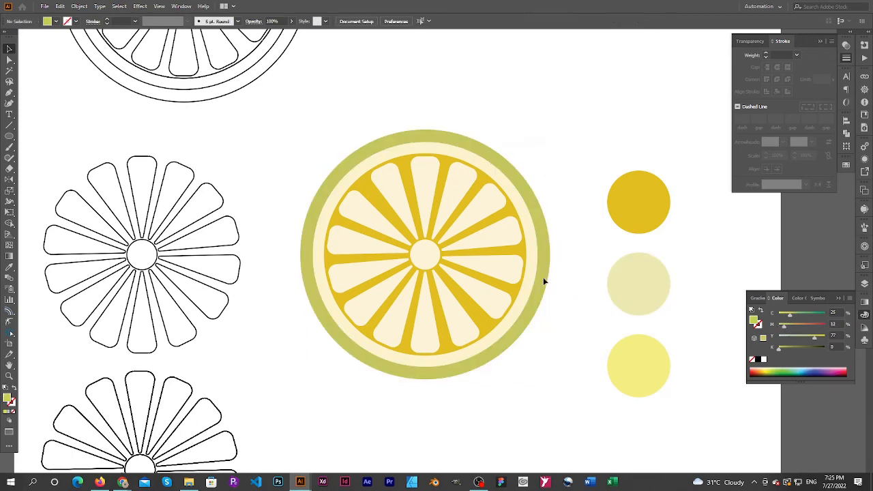
Make a new pattern from the grouped lemon slice.
{"action": "left_click", "coordinate": [427, 233], "text": "ctrl+alt"}
{"action": "left_click", "coordinate": [475, 233], "text": "ctrl+alt"}
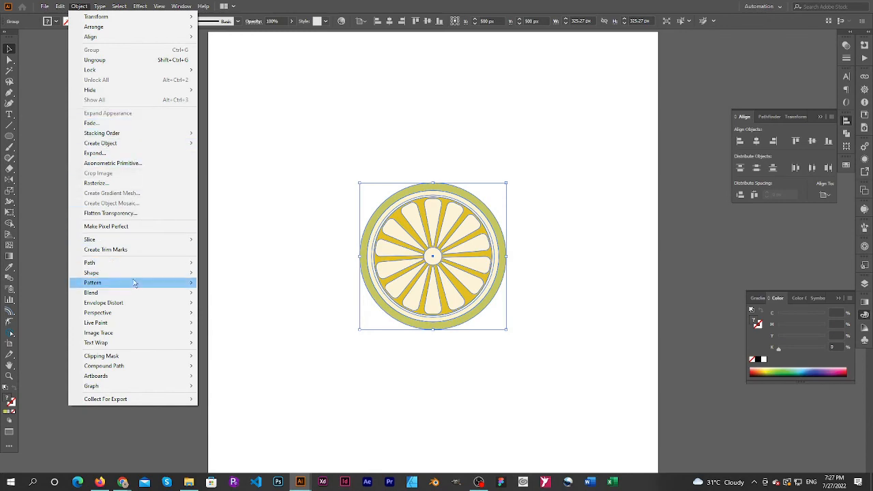
{"action": "mouse_move", "coordinate": [135, 283]}
{"action": "left_click", "coordinate": [212, 285]}
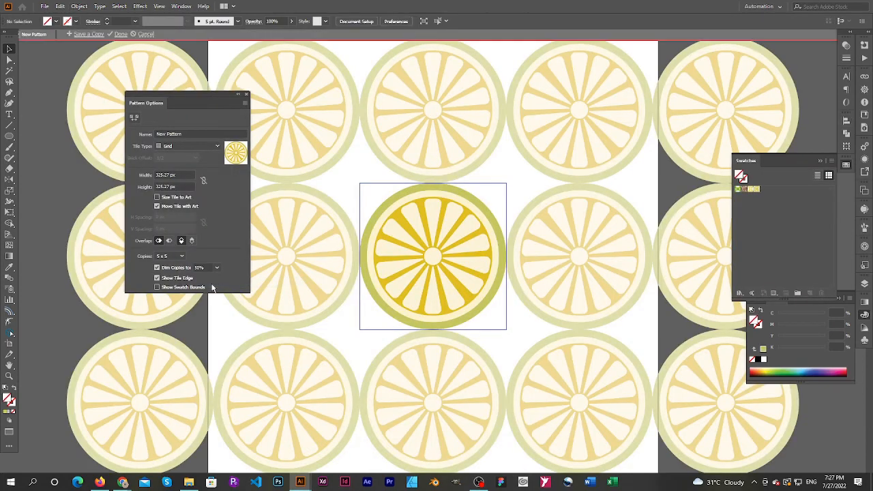
Set the pattern's tile type to Brick by Row and its tile width to 335 px.
{"action": "left_click", "coordinate": [200, 146]}
{"action": "left_click", "coordinate": [200, 166]}
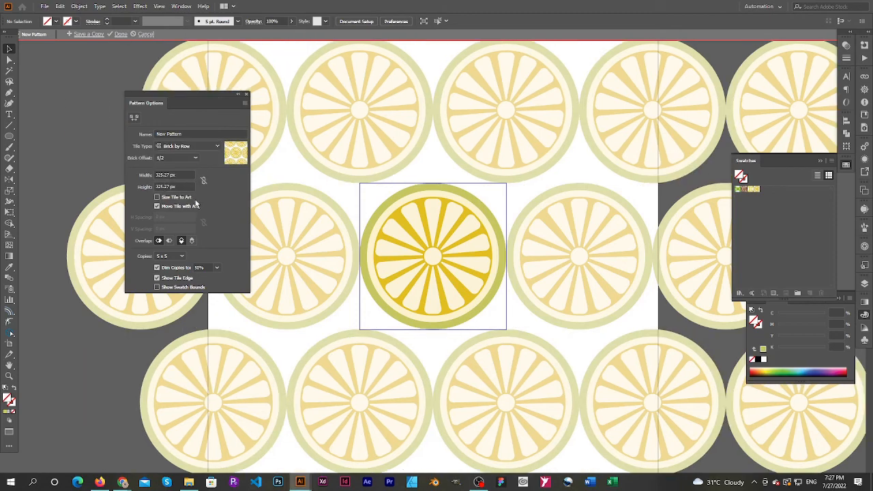
{"action": "left_click", "coordinate": [180, 175]}
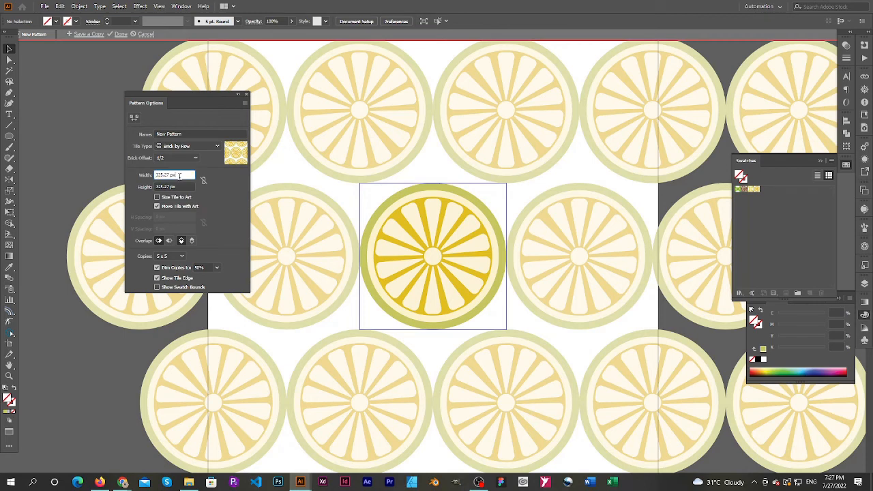
{"action": "type", "text": "336"}
{"action": "key", "text": "Return"}
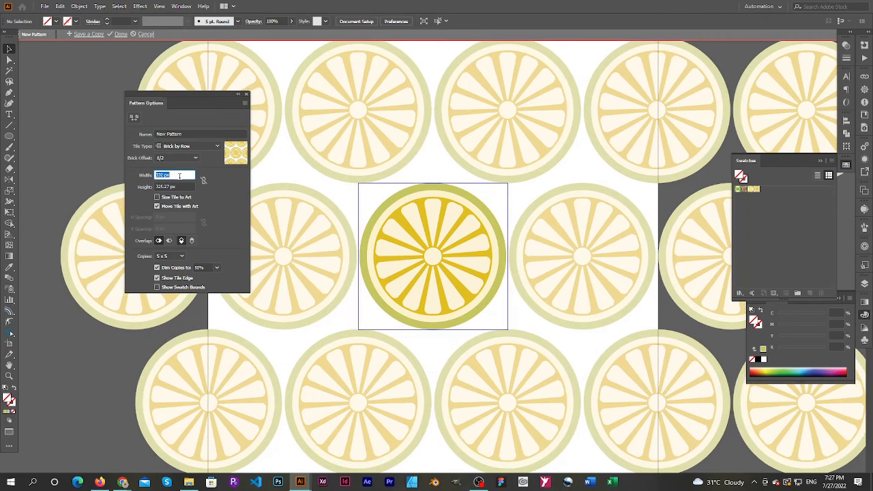
{"action": "key", "text": "Up"}
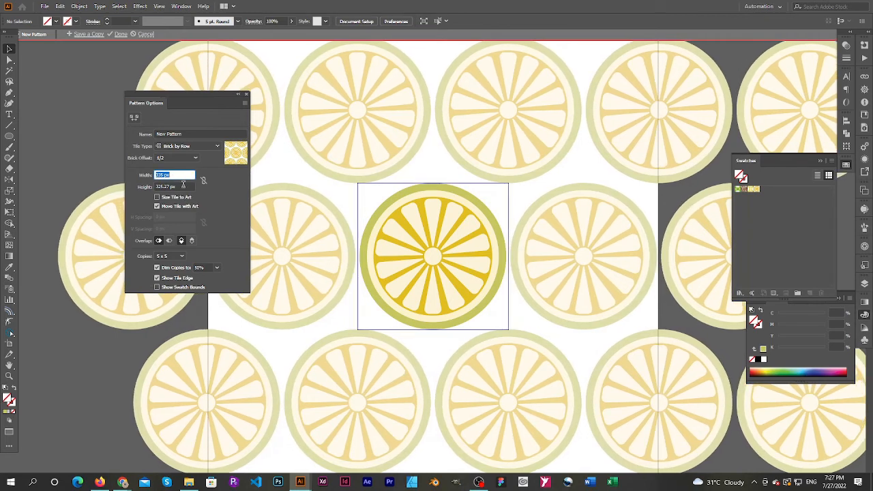
Reduce the pattern's tile height to 286 px so the brick rows nest closer, and finish editing the pattern.
{"action": "left_click", "coordinate": [183, 185]}
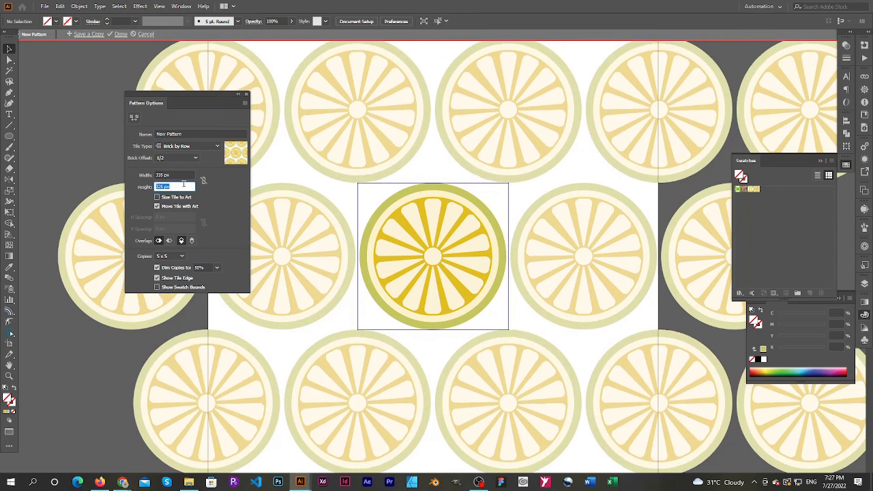
{"action": "key", "text": "shift+Down"}
{"action": "key", "text": "shift+Down"}
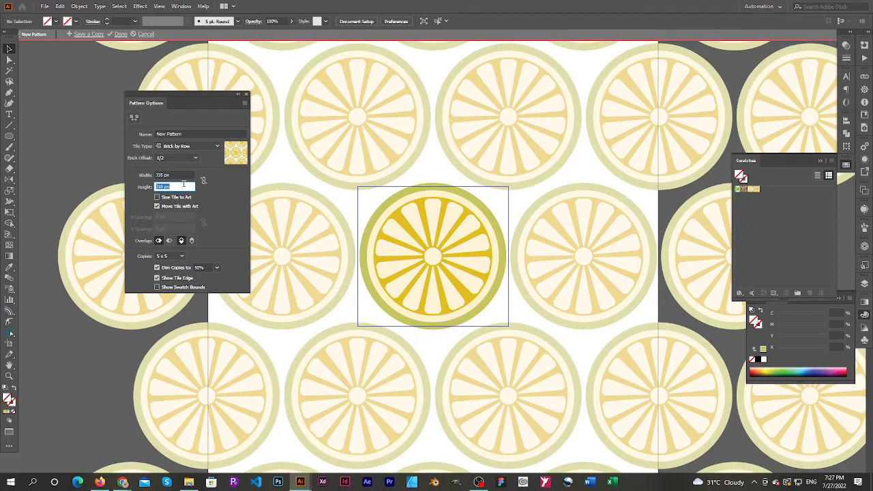
{"action": "key", "text": "Down"}
{"action": "key", "text": "Down"}
{"action": "key", "text": "Down"}
{"action": "key", "text": "Down"}
{"action": "key", "text": "Down"}
{"action": "key", "text": "Down"}
{"action": "key", "text": "Down"}
{"action": "key", "text": "Down"}
{"action": "key", "text": "Down"}
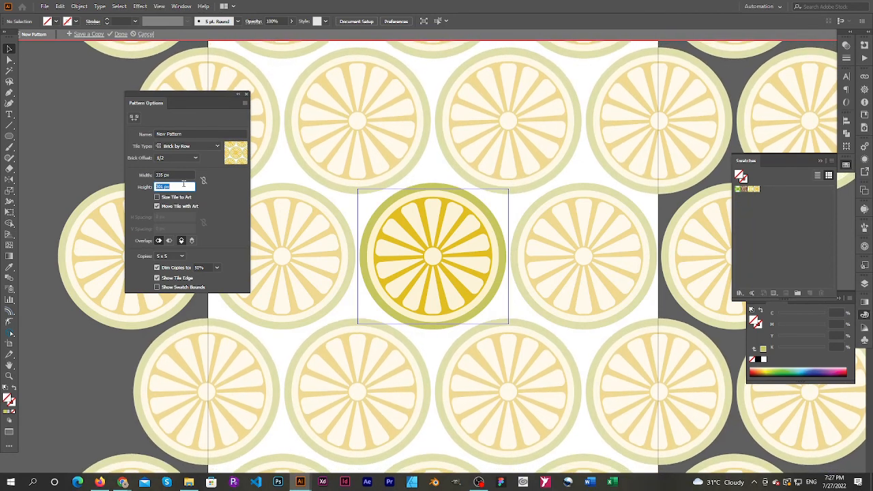
{"action": "key", "text": "Down"}
{"action": "key", "text": "Down"}
{"action": "key", "text": "Down"}
{"action": "key", "text": "Down"}
{"action": "key", "text": "Down"}
{"action": "key", "text": "Down"}
{"action": "key", "text": "Down"}
{"action": "key", "text": "Down"}
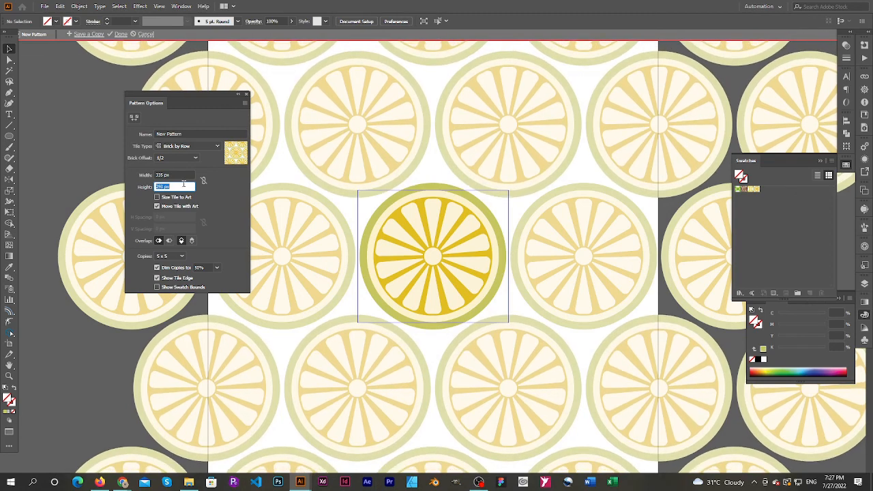
{"action": "key", "text": "Down"}
{"action": "key", "text": "Down"}
{"action": "key", "text": "Down"}
{"action": "key", "text": "Down"}
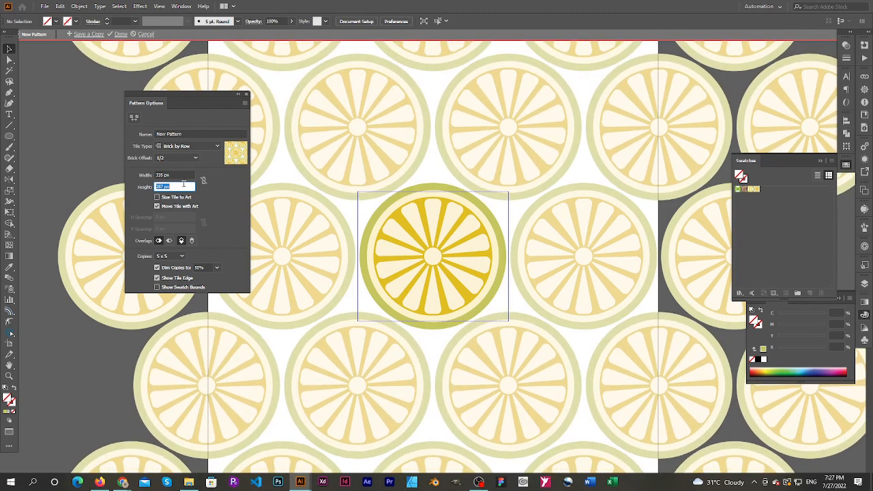
{"action": "key", "text": "Down"}
{"action": "key", "text": "Down"}
{"action": "key", "text": "Up"}
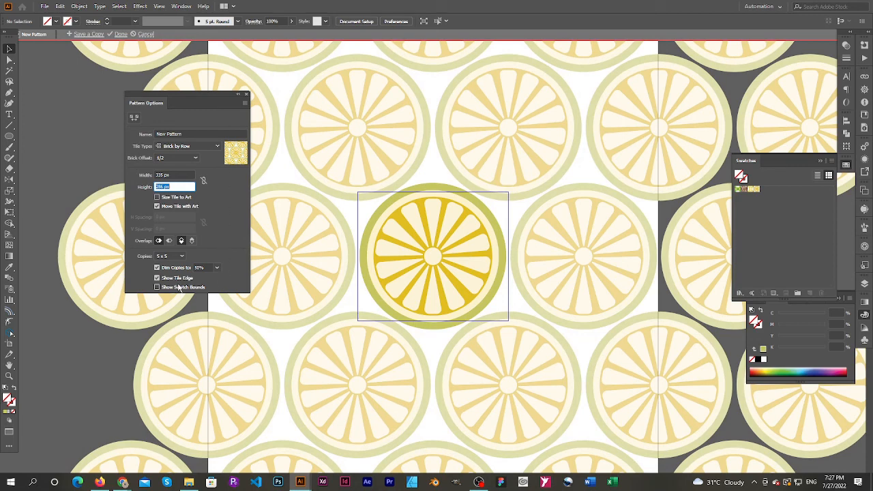
{"action": "left_click", "coordinate": [118, 34]}
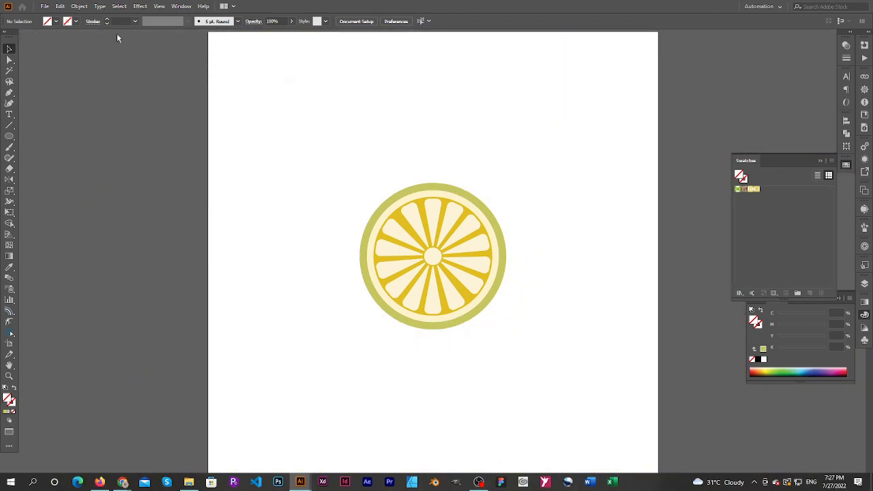
Move the grouped lemon slice horizontally off the artboard to its right side and deselect it.
{"action": "left_click", "coordinate": [457, 253]}
{"action": "scroll", "coordinate": [457, 250], "scroll_direction": "down", "scroll_amount": 2}
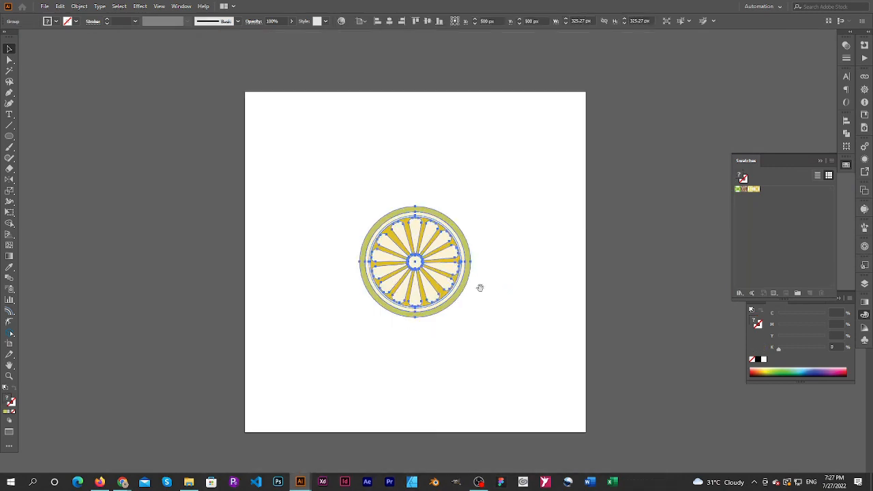
{"action": "scroll", "coordinate": [438, 298], "scroll_direction": "right", "scroll_amount": 2}
{"action": "left_click", "coordinate": [335, 253]}
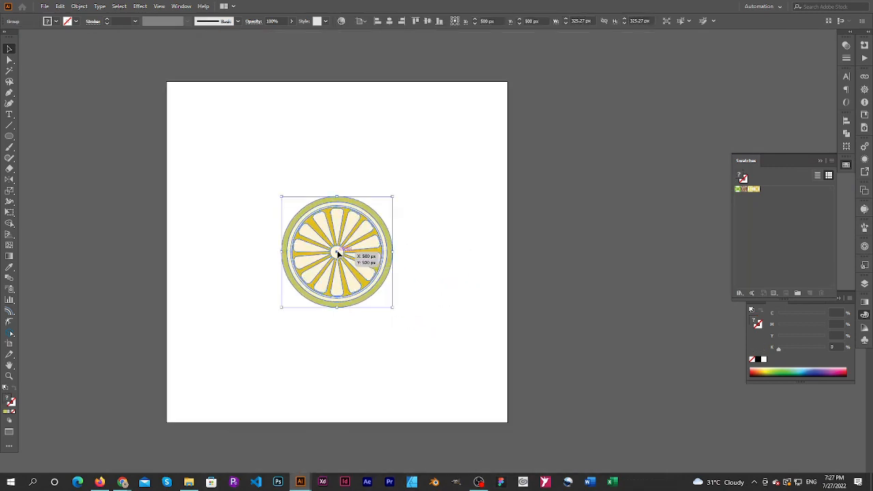
{"action": "left_click_drag", "start_coordinate": [337, 251], "coordinate": [656, 252]}
{"action": "left_click", "coordinate": [373, 248]}
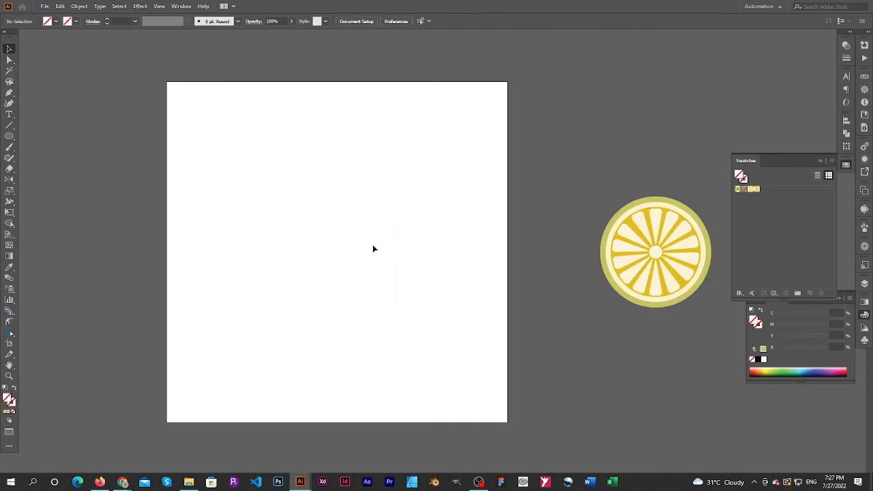
Create an 800 × 800 px rectangle on the empty artboard.
{"action": "key", "text": "ctrl+0"}
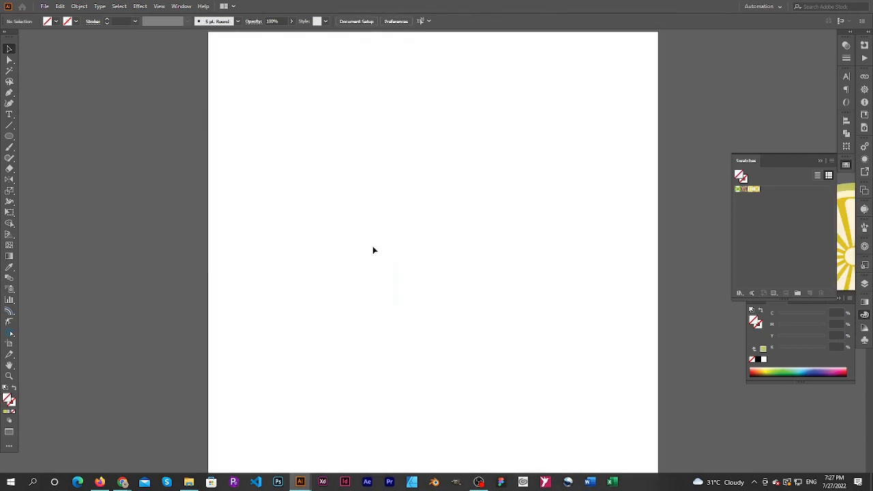
{"action": "left_click", "coordinate": [10, 136]}
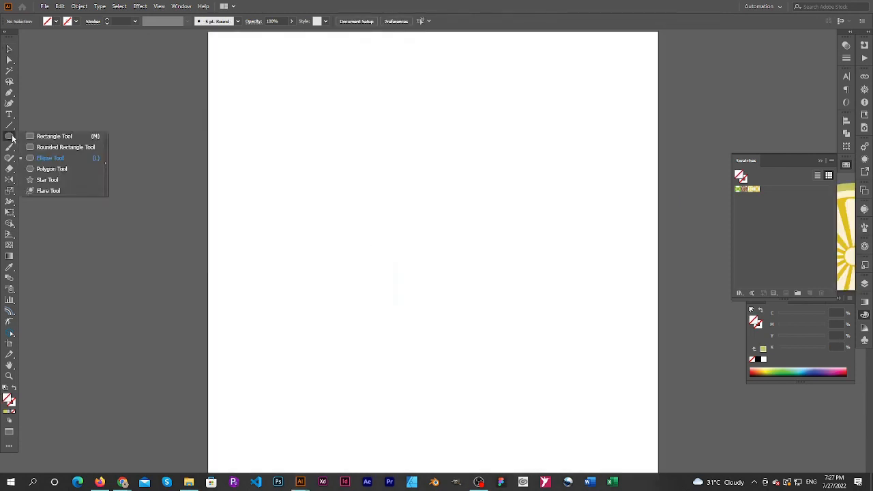
{"action": "left_click", "coordinate": [53, 137]}
{"action": "left_click", "coordinate": [322, 152]}
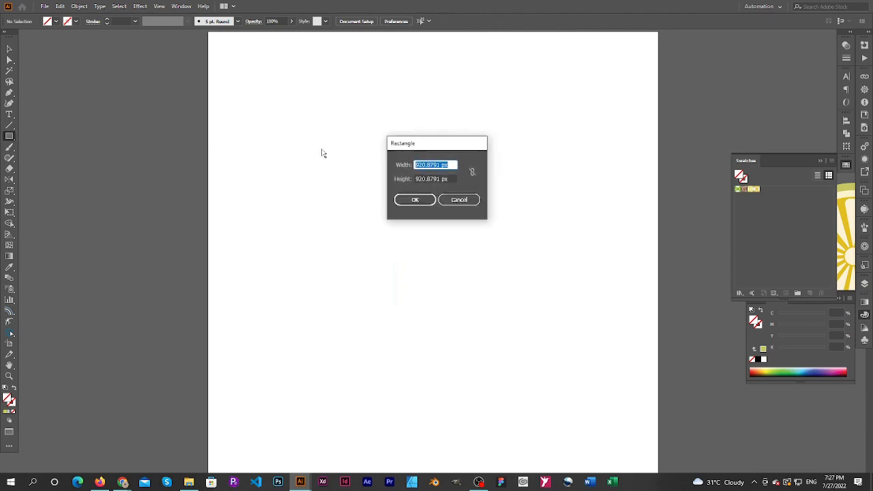
{"action": "type", "text": "800"}
{"action": "key", "text": "Tab"}
{"action": "type", "text": "80"}
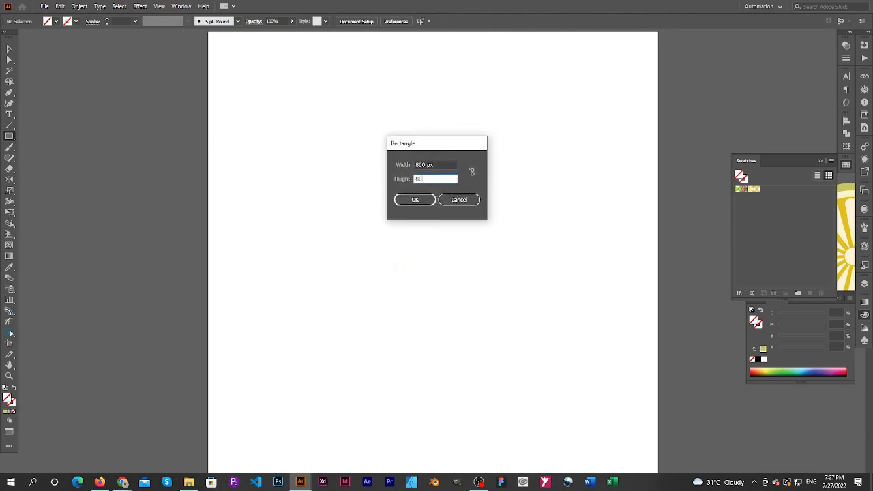
{"action": "type", "text": "0"}
{"action": "key", "text": "Return"}
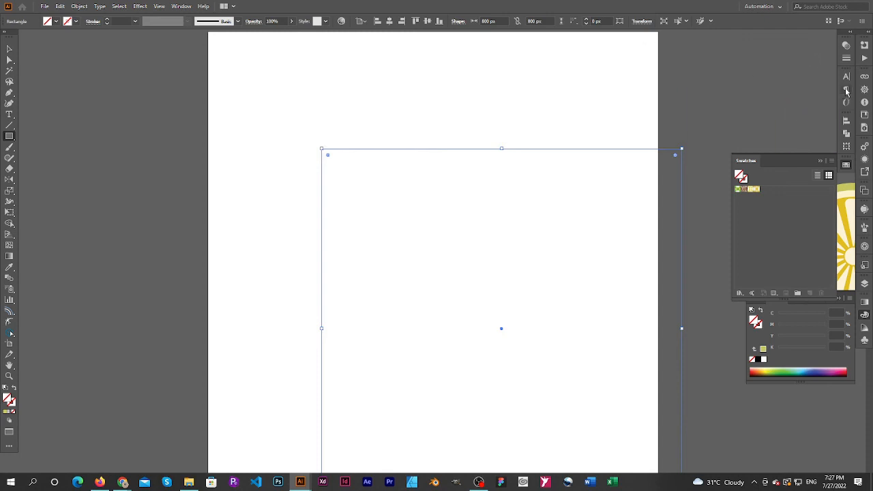
Centre the square horizontally and vertically on the artboard.
{"action": "key", "text": "Tab"}
{"action": "key", "text": "Tab"}
{"action": "left_click", "coordinate": [389, 21]}
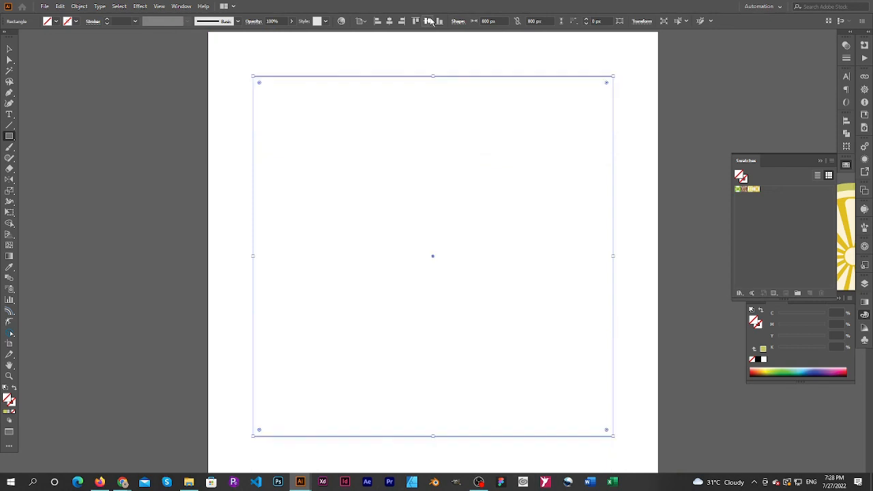
{"action": "left_click", "coordinate": [427, 21]}
{"action": "key", "text": "v"}
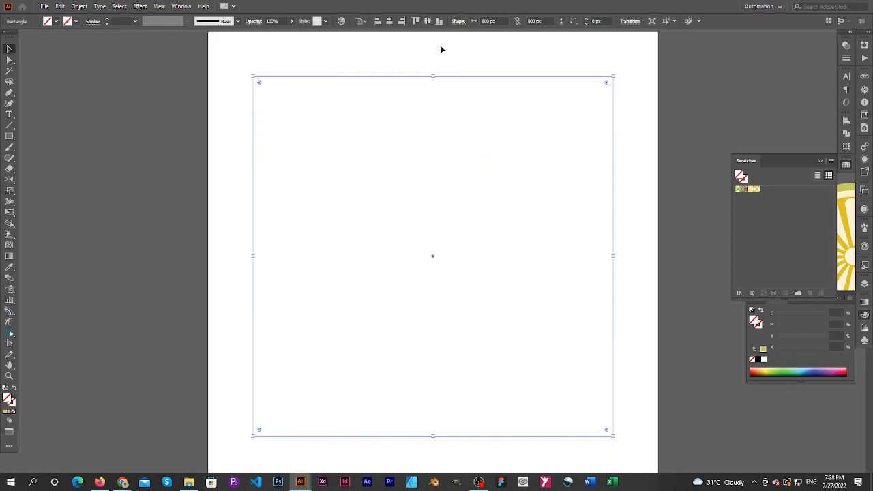
Fill the centred square with the new lemon slice pattern swatch.
{"action": "left_click", "coordinate": [58, 21]}
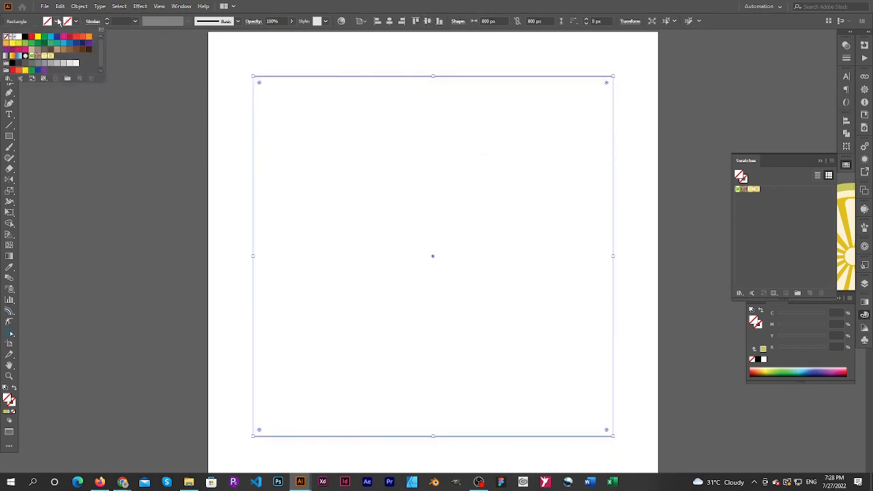
{"action": "left_click", "coordinate": [51, 56]}
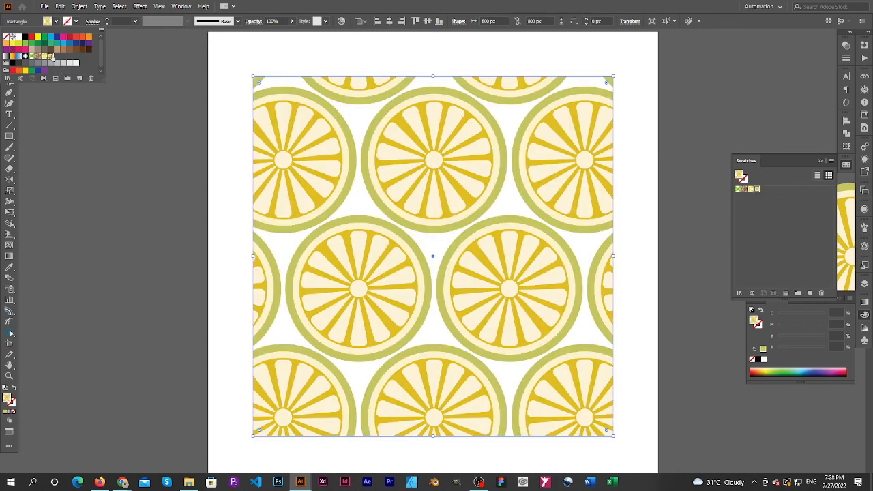
{"action": "left_click", "coordinate": [213, 186]}
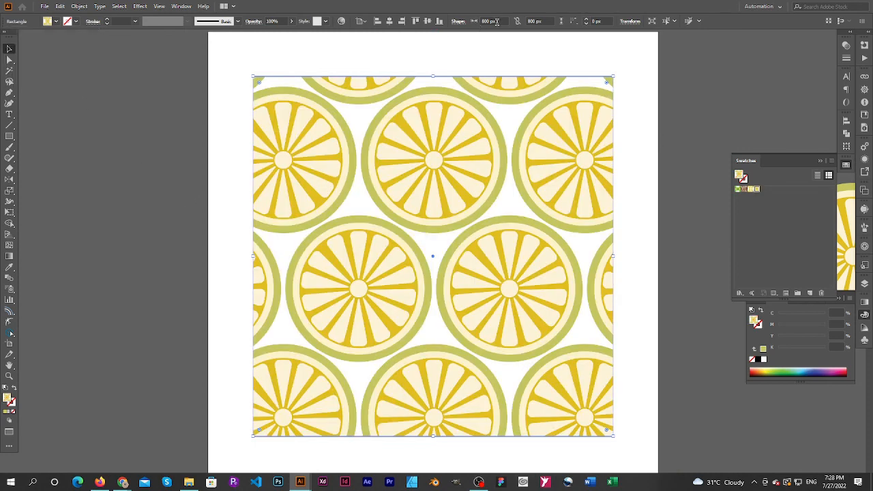
Resize the pattern-filled square to 900 × 900 px.
{"action": "left_click", "coordinate": [468, 22]}
{"action": "type", "text": "1"}
{"action": "type", "text": "00"}
{"action": "key", "text": "Tab"}
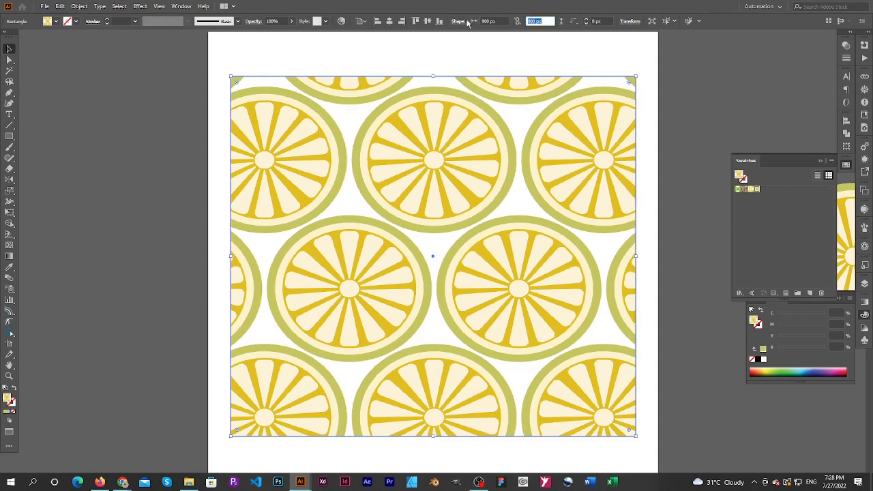
{"action": "type", "text": "900"}
{"action": "key", "text": "Return"}
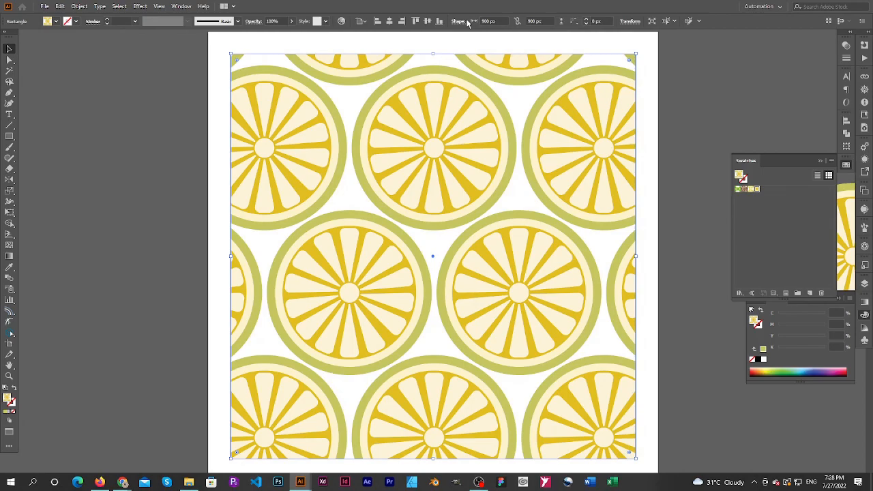